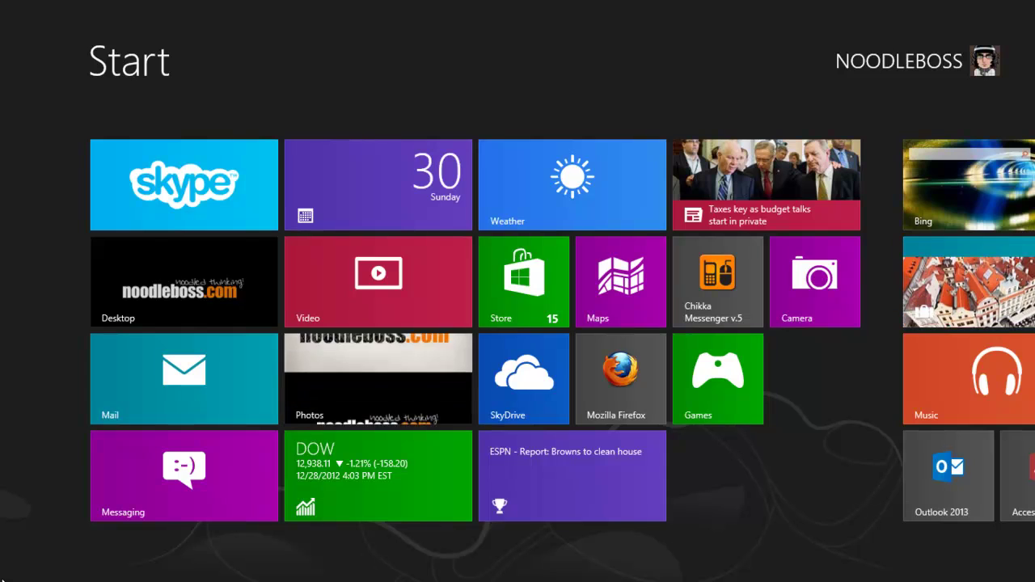
# Open the desktop from its tile and return to the Start screen
pyautogui.click(150, 316)
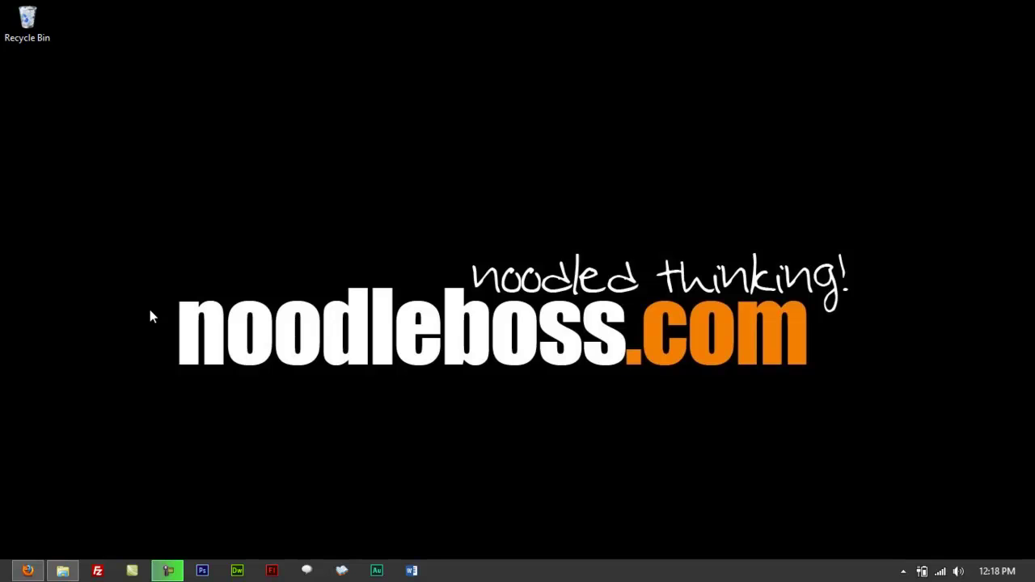
pyautogui.moveTo(2, 579)
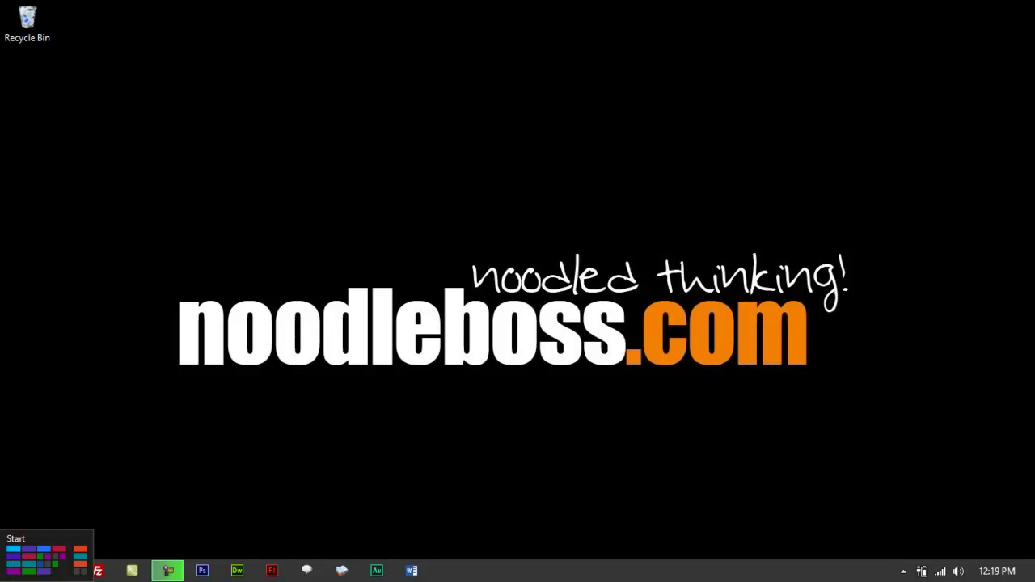
pyautogui.click(2, 572)
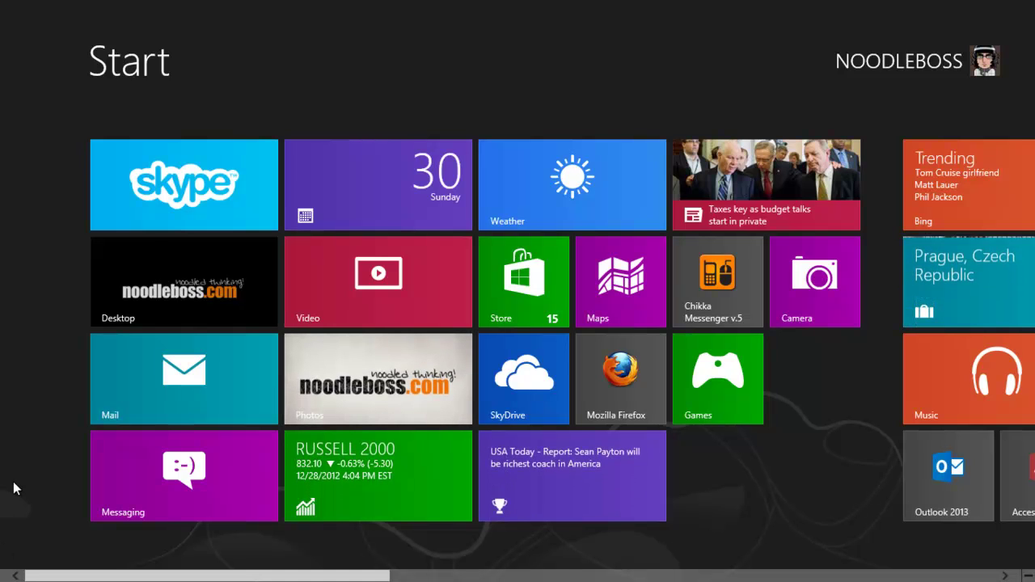
# Browse through the Start screen's app tiles and tile groups from the first group to the last and back
pyautogui.scroll(-10, 13, 481)
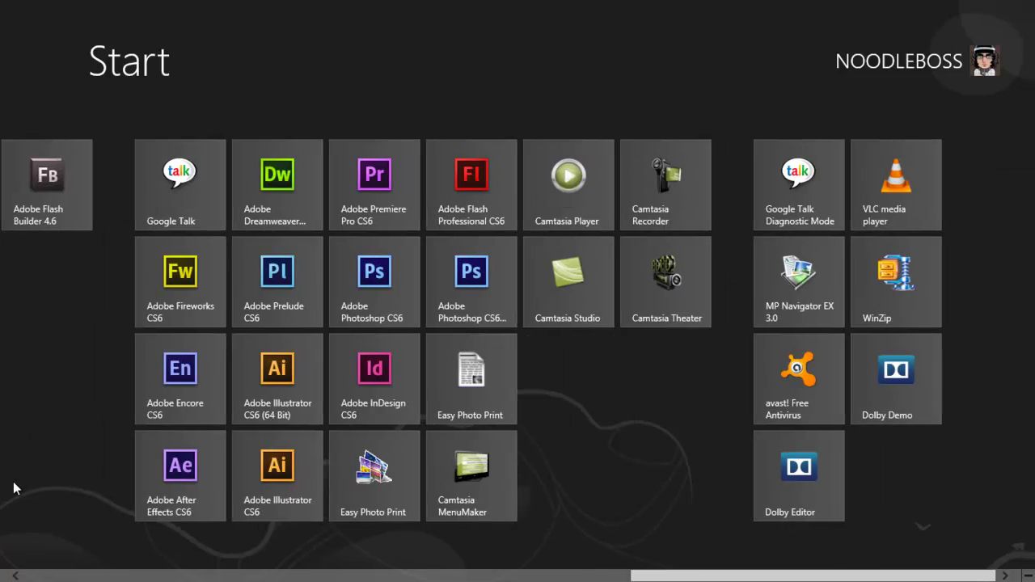
pyautogui.scroll(10, 13, 483)
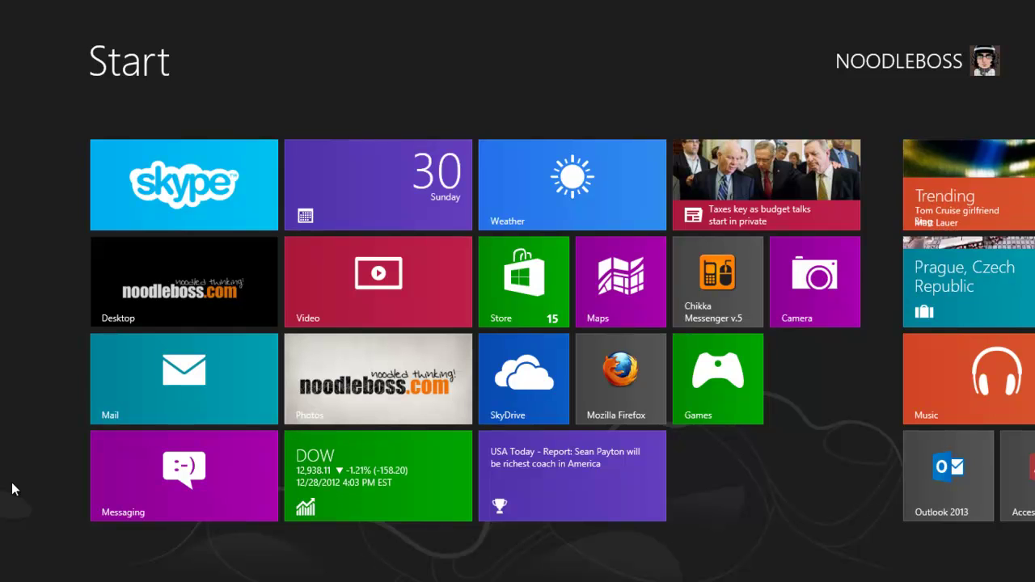
pyautogui.scroll(-2, 10, 483)
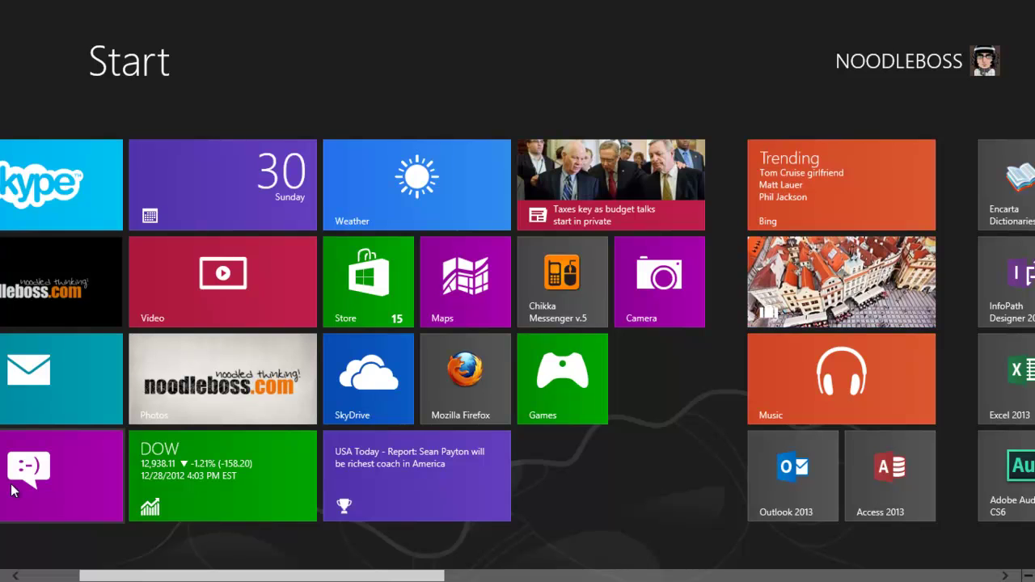
pyautogui.scroll(2, 11, 483)
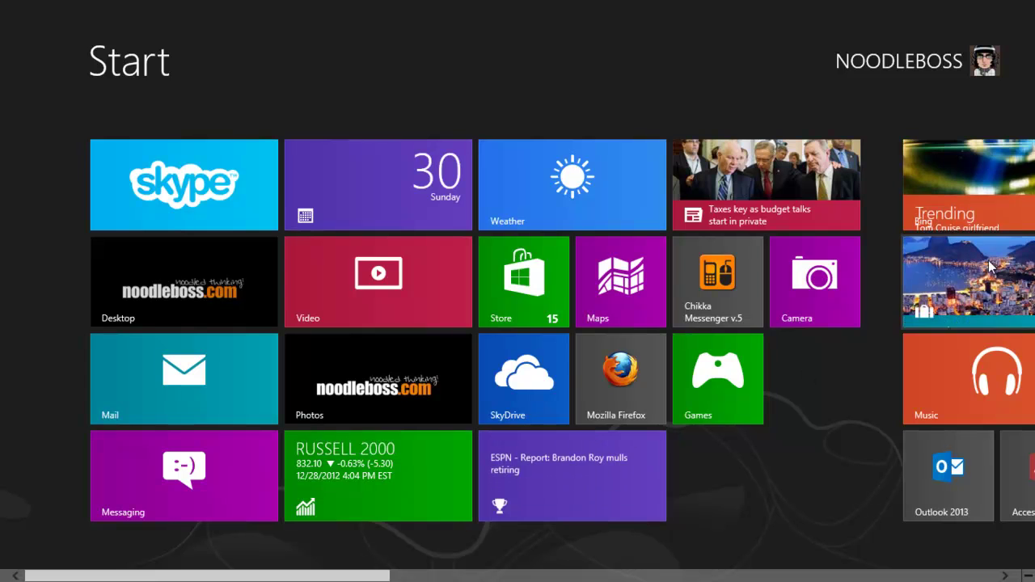
pyautogui.scroll(-4, 990, 267)
pyautogui.scroll(4, 693, 182)
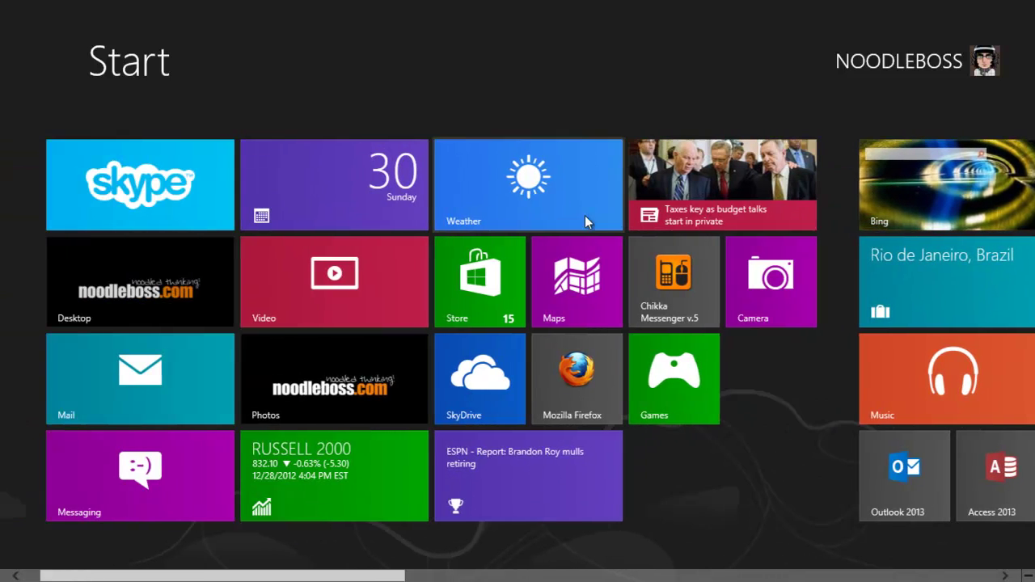
pyautogui.scroll(-4, 478, 244)
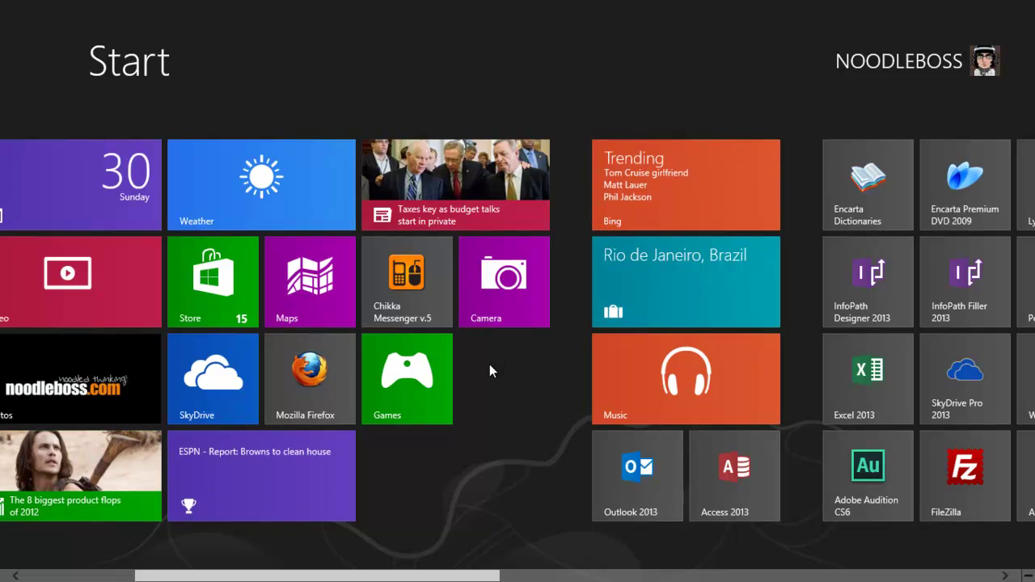
pyautogui.scroll(4, 489, 368)
pyautogui.scroll(-5, 287, 216)
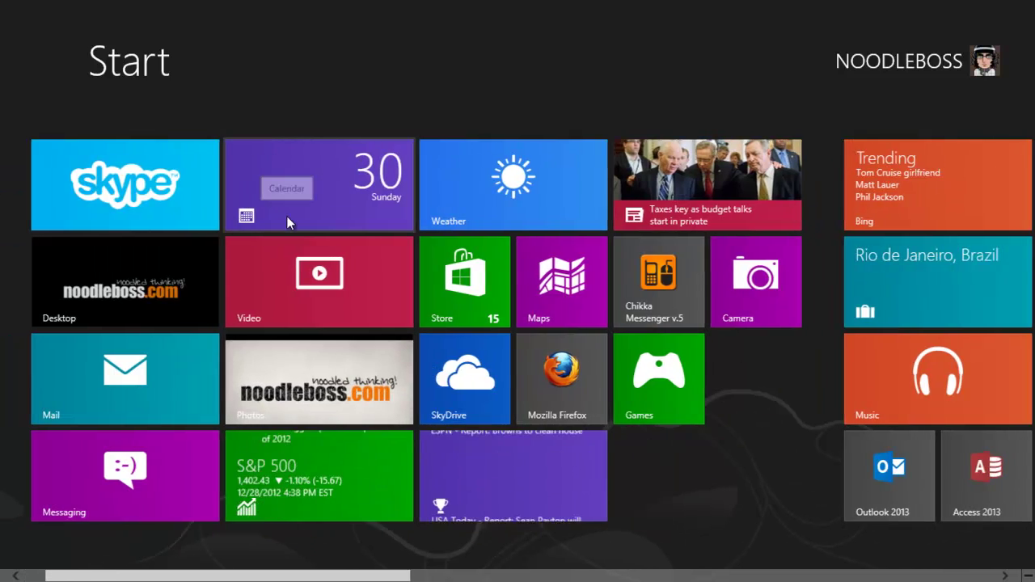
pyautogui.scroll(5, 288, 218)
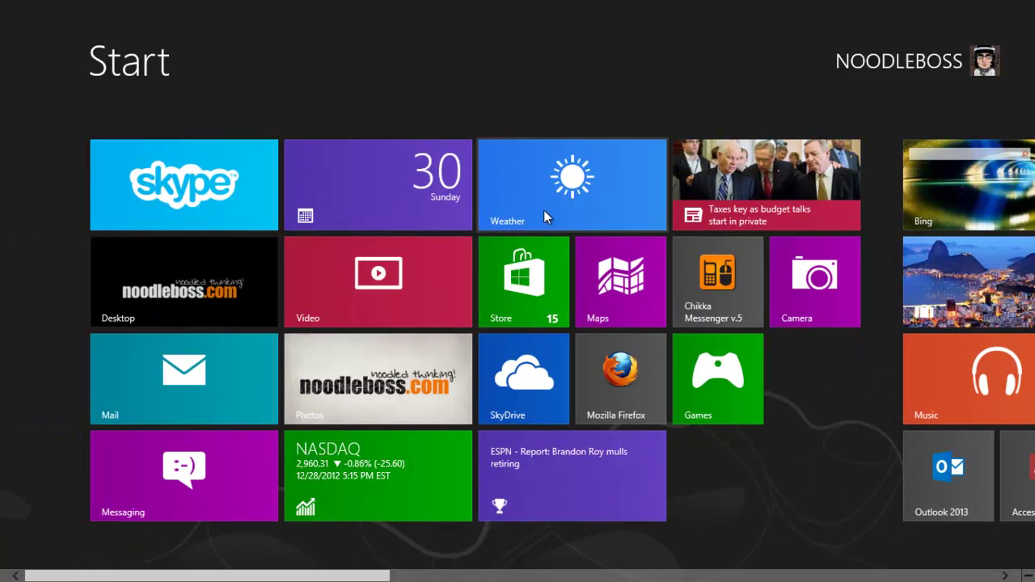
pyautogui.moveTo(181, 255); pyautogui.dragTo(182, 279)
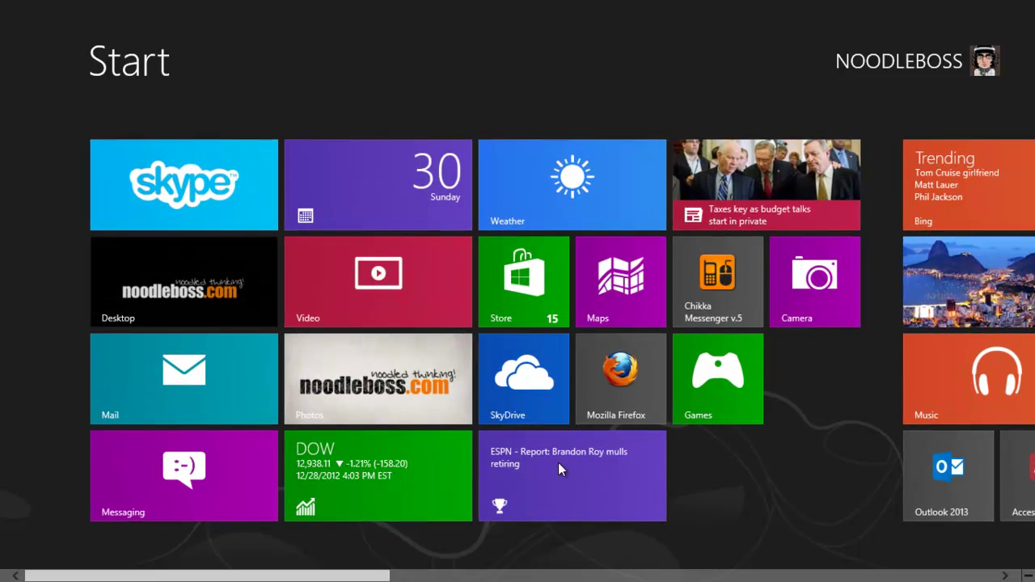
pyautogui.scroll(-8, 887, 411)
pyautogui.scroll(8, 947, 364)
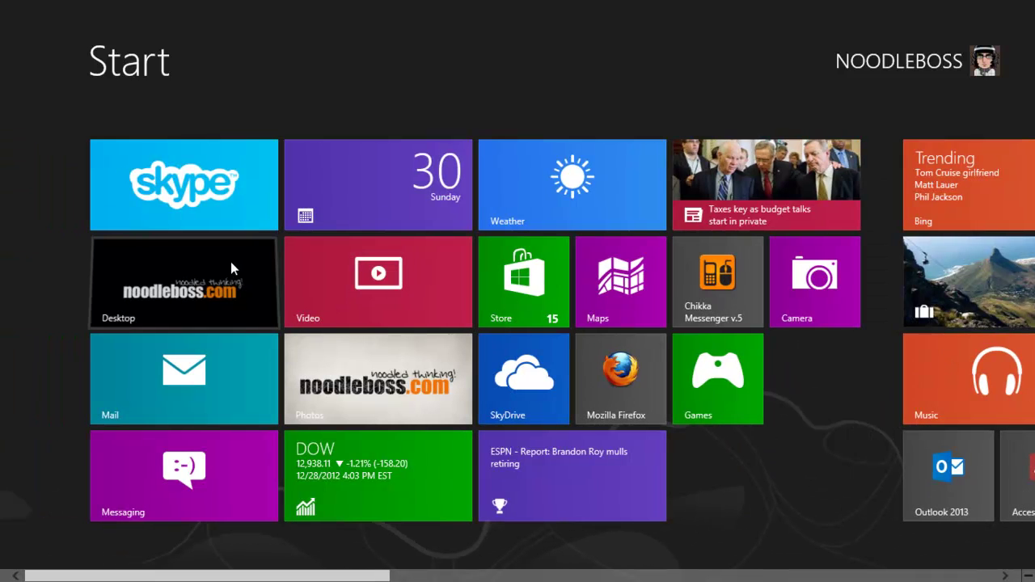
# Move the Desktop tile below the Mail tile and open the desktop from its new place
pyautogui.moveTo(231, 261); pyautogui.dragTo(240, 344)
pyautogui.click(236, 370)
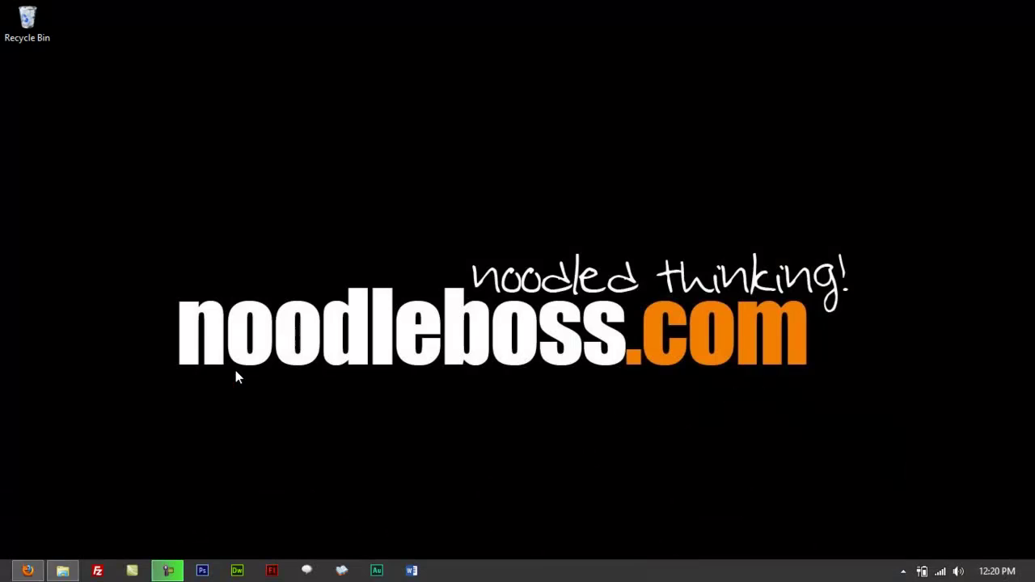
pyautogui.click(9, 570)
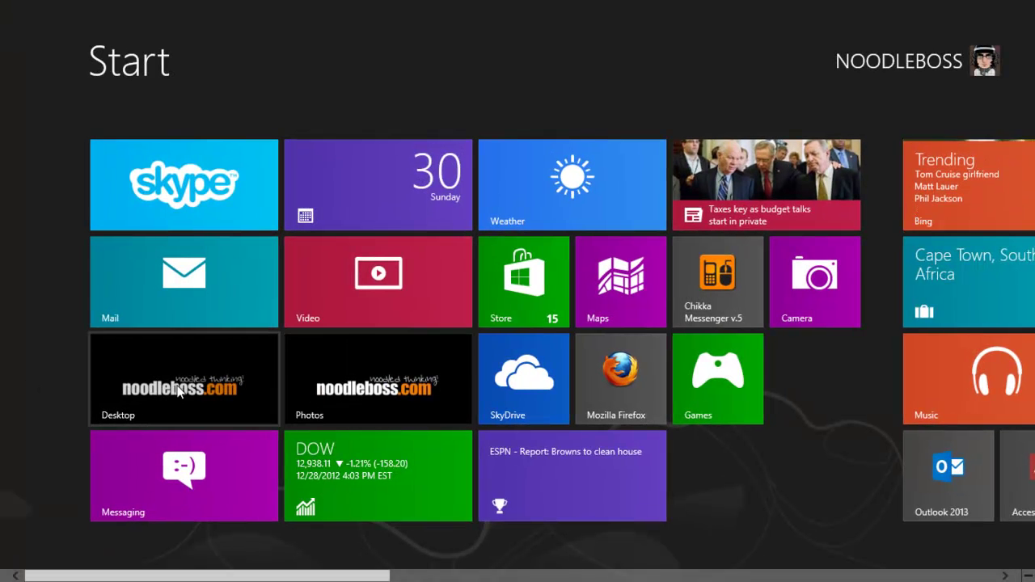
pyautogui.click(179, 391)
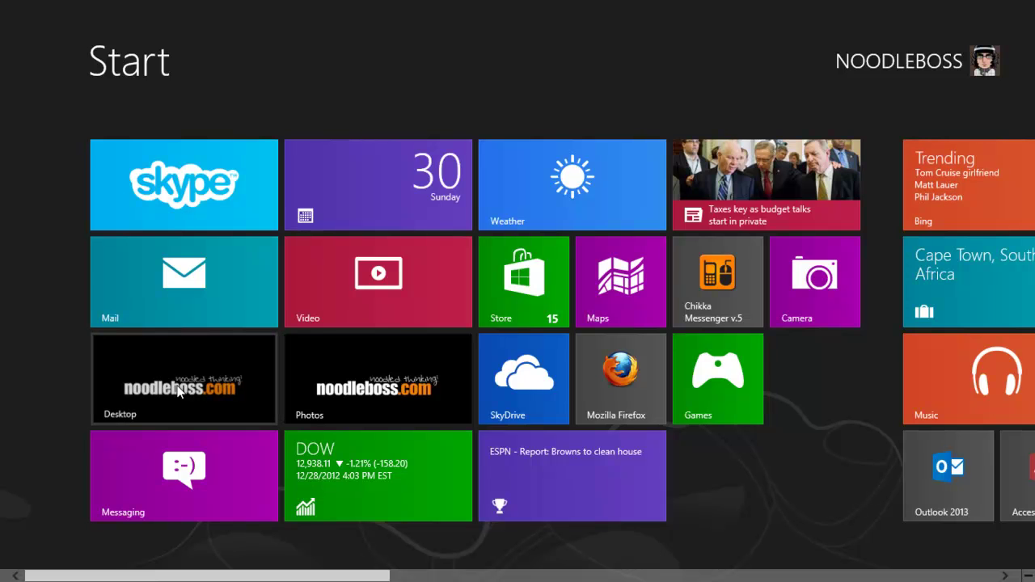
# Move the Desktop tile below the Messaging tile, and return it to the spot directly below Skype
pyautogui.moveTo(180, 391); pyautogui.dragTo(170, 472)
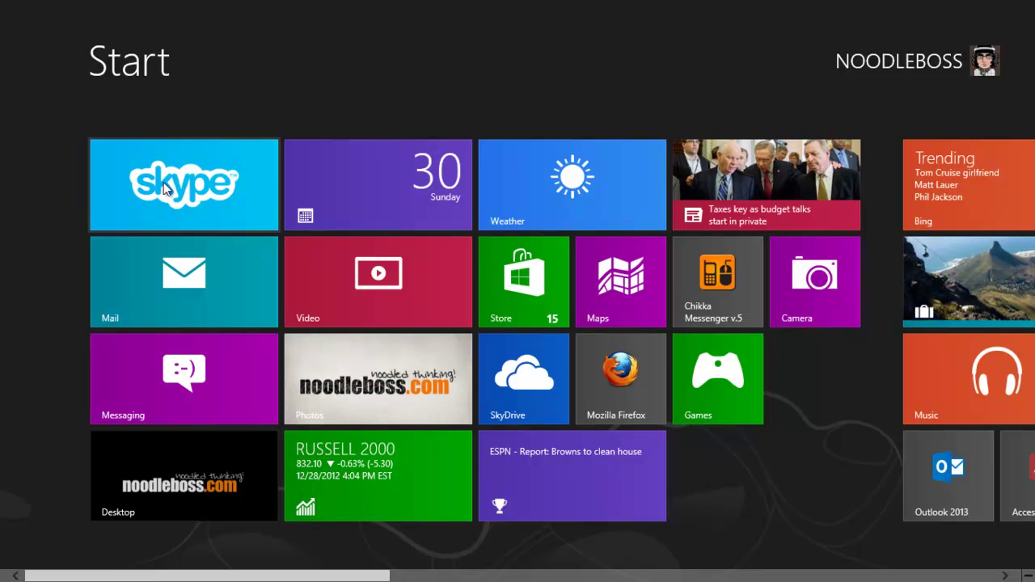
pyautogui.click(214, 184)
pyautogui.moveTo(214, 184)
pyautogui.mouseDown()
pyautogui.moveTo(211, 376)
pyautogui.moveTo(223, 192)
pyautogui.mouseUp()
pyautogui.moveTo(200, 464); pyautogui.dragTo(202, 291)
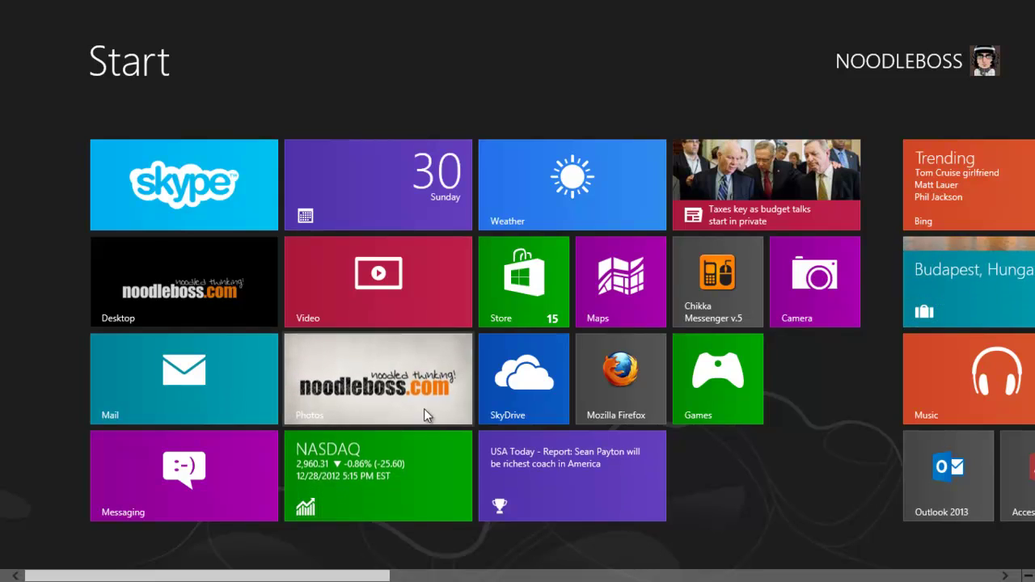
# Move the Mozilla Firefox tile directly below the Desktop tile, and briefly open the Skype app before returning to the Start screen
pyautogui.moveTo(629, 378); pyautogui.dragTo(144, 384)
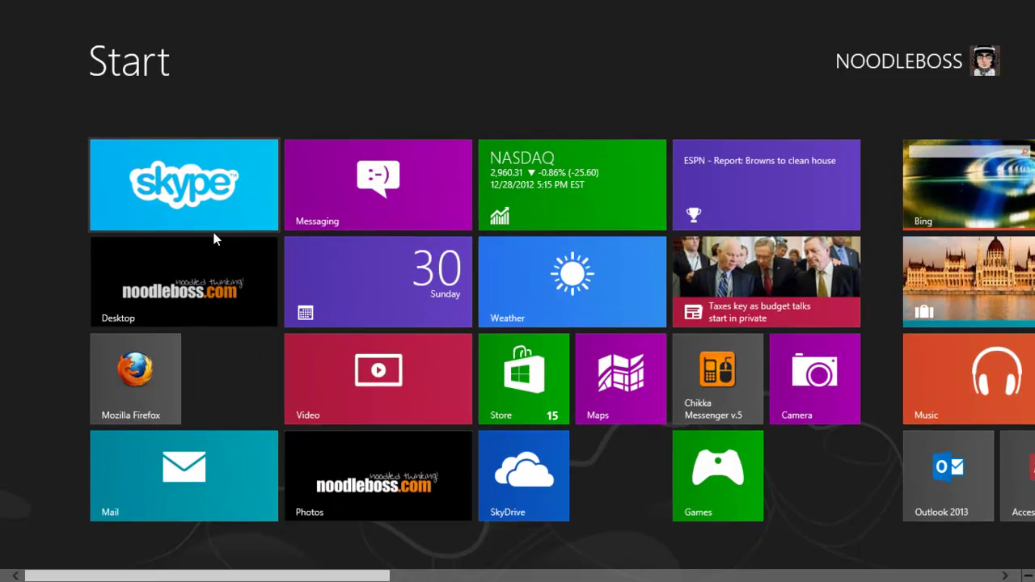
pyautogui.click(166, 162)
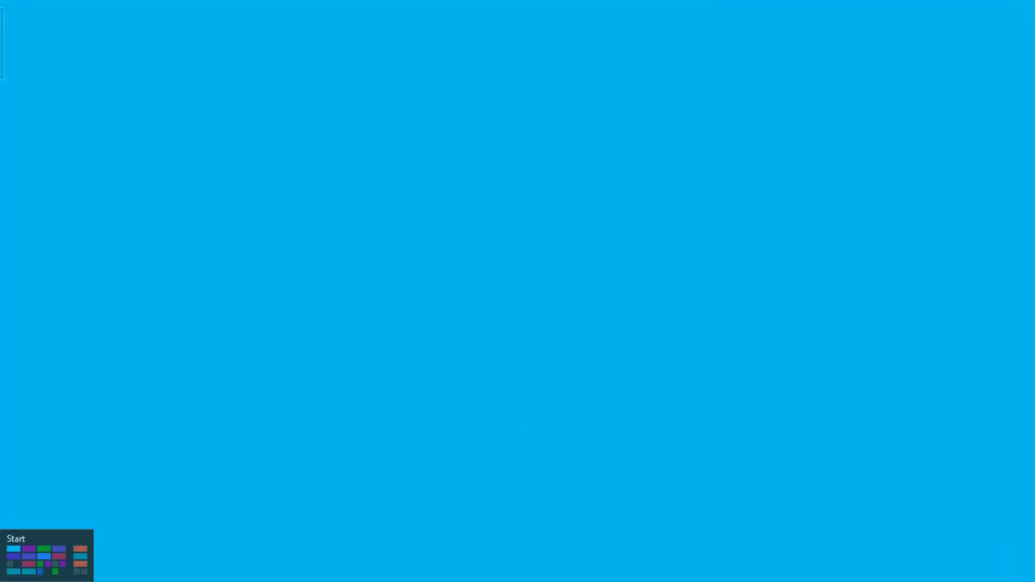
pyautogui.click(12, 574)
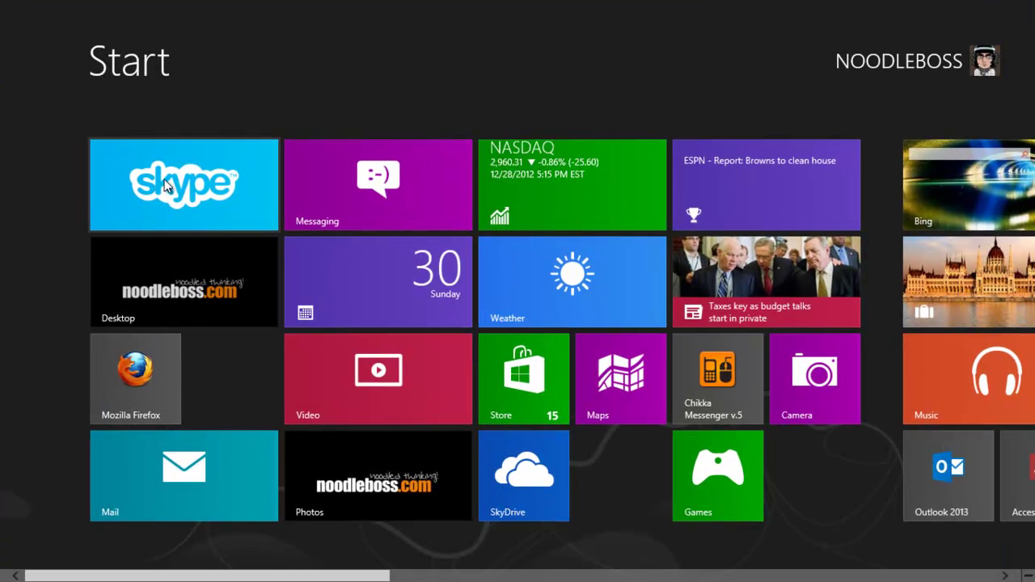
# Make the Skype tile smaller, and briefly open Skype from it before returning to the Start screen
pyautogui.rightClick(166, 185)
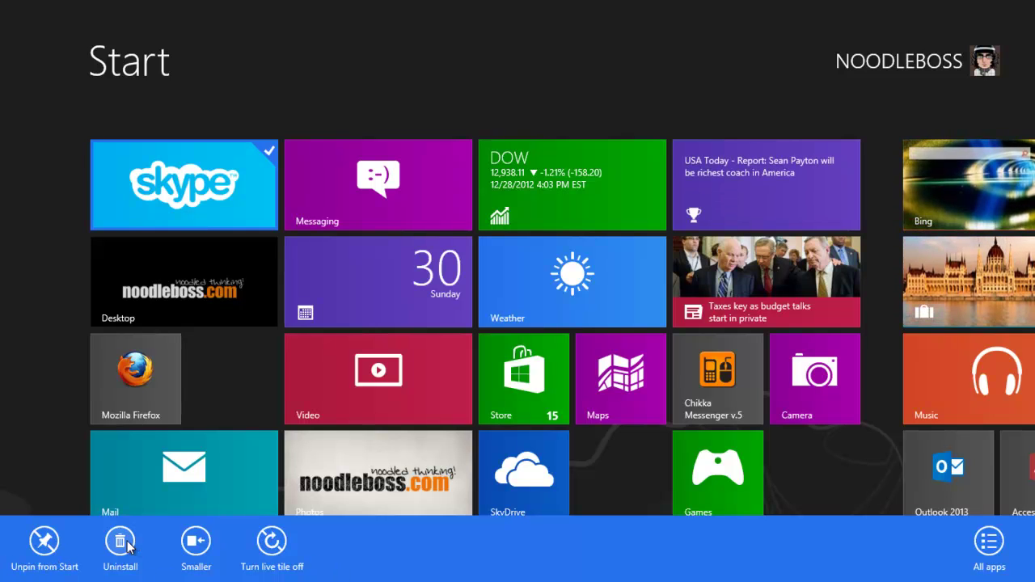
pyautogui.click(197, 548)
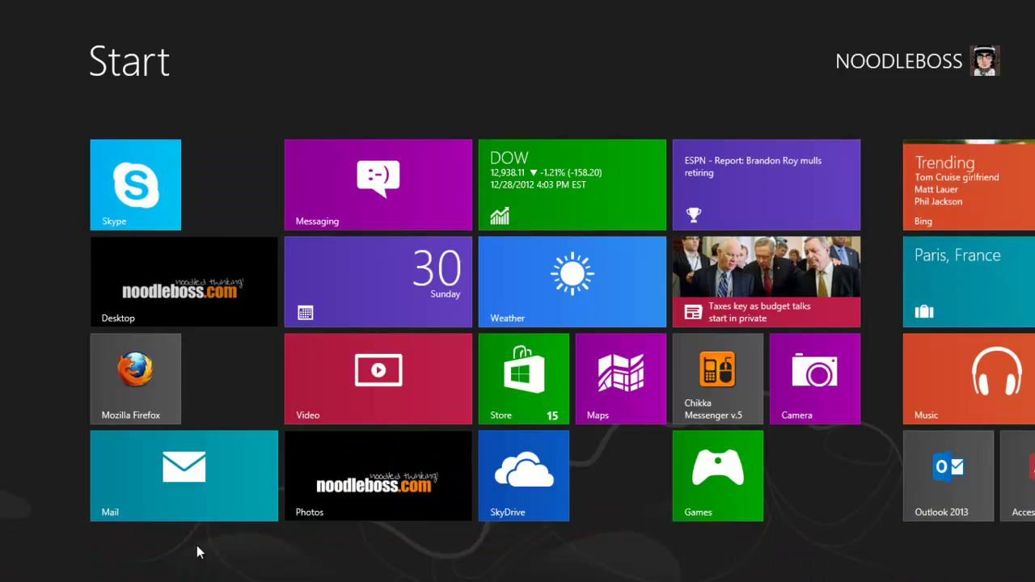
pyautogui.click(122, 198)
pyautogui.press('super')
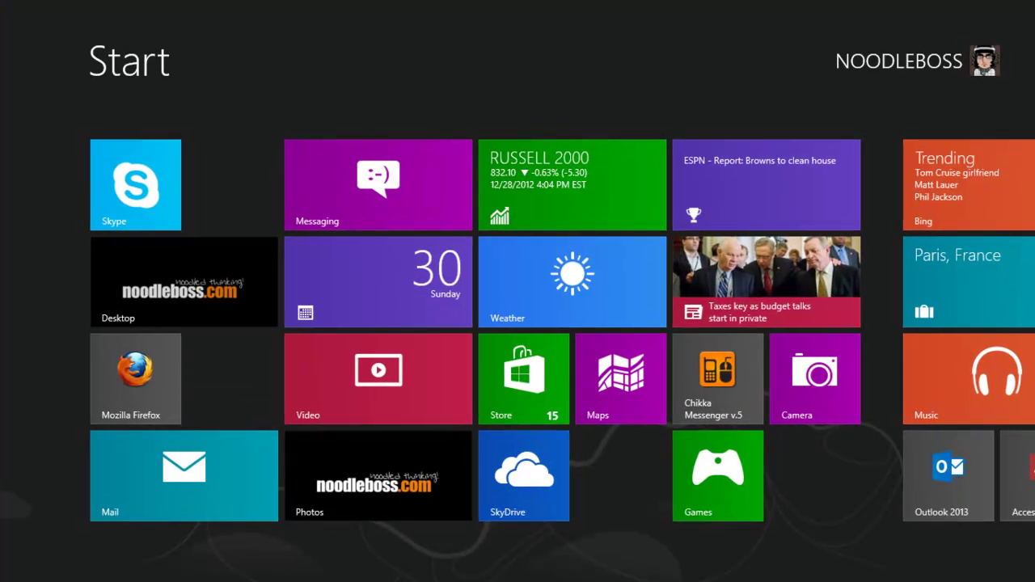
# Make the Skype tile larger again
pyautogui.rightClick(165, 161)
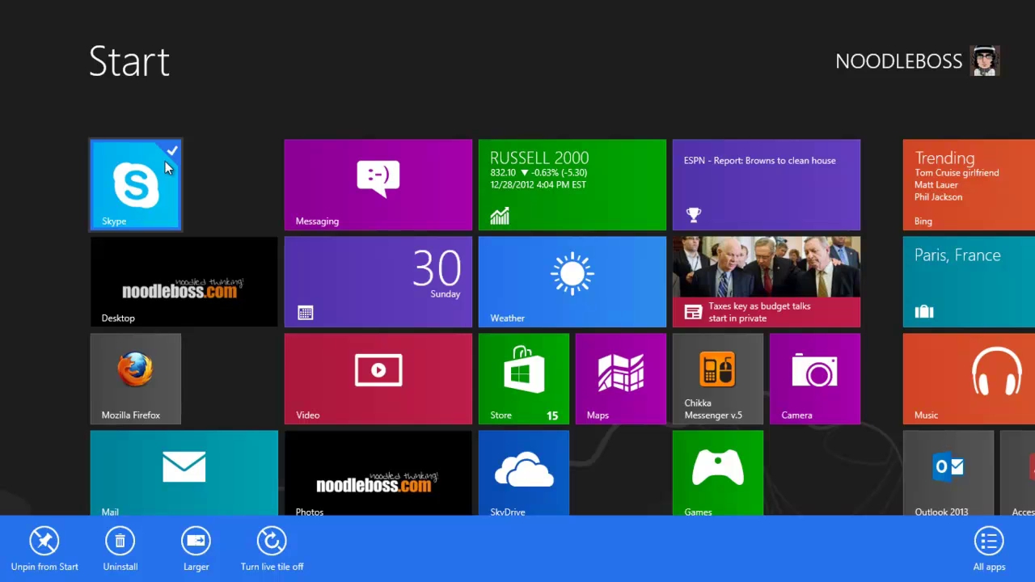
pyautogui.click(196, 557)
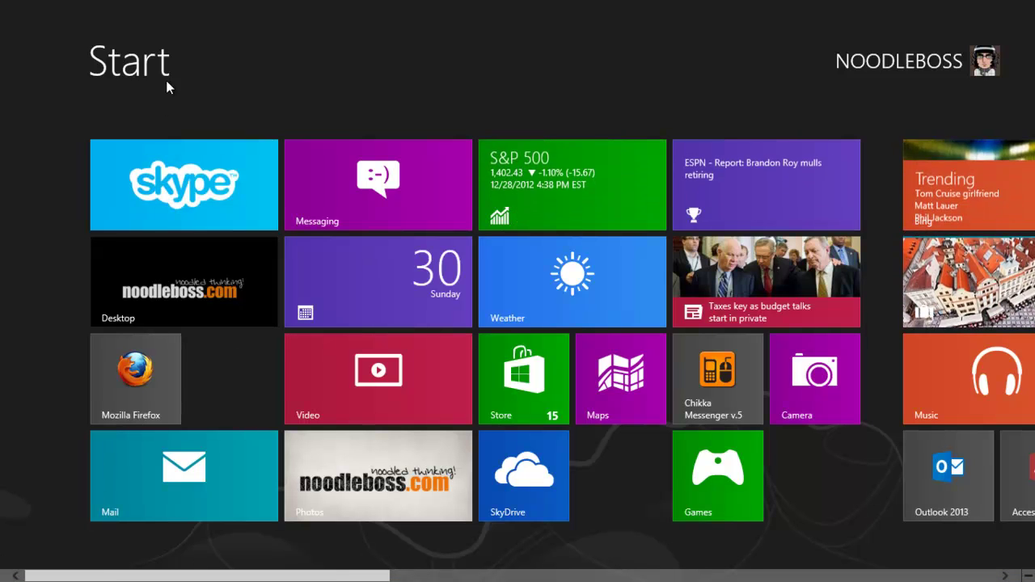
# Select the Skype, stock market and Bing tiles together, toggling Skype off and on, and drop the multiple selection
pyautogui.rightClick(181, 182)
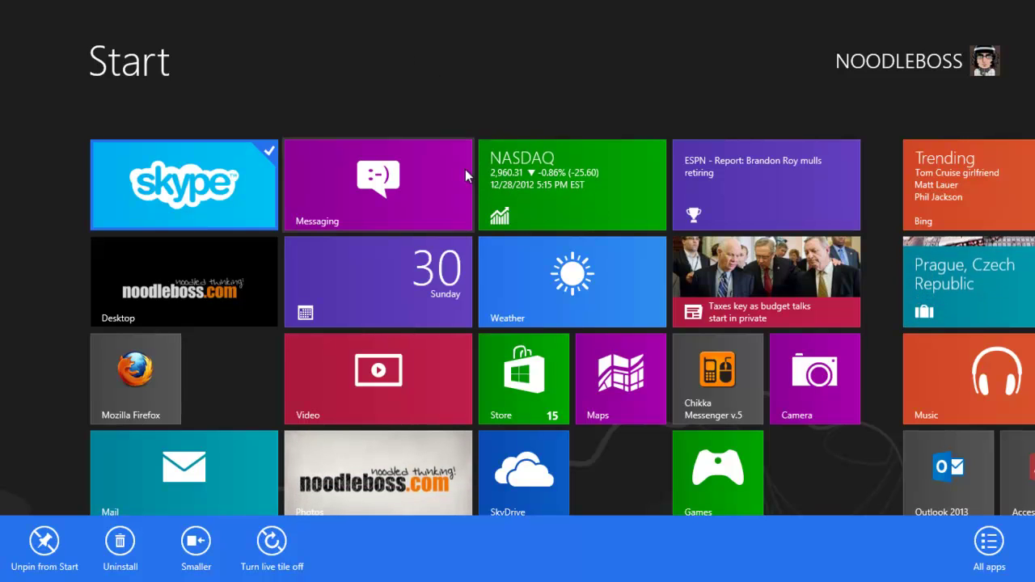
pyautogui.rightClick(525, 190)
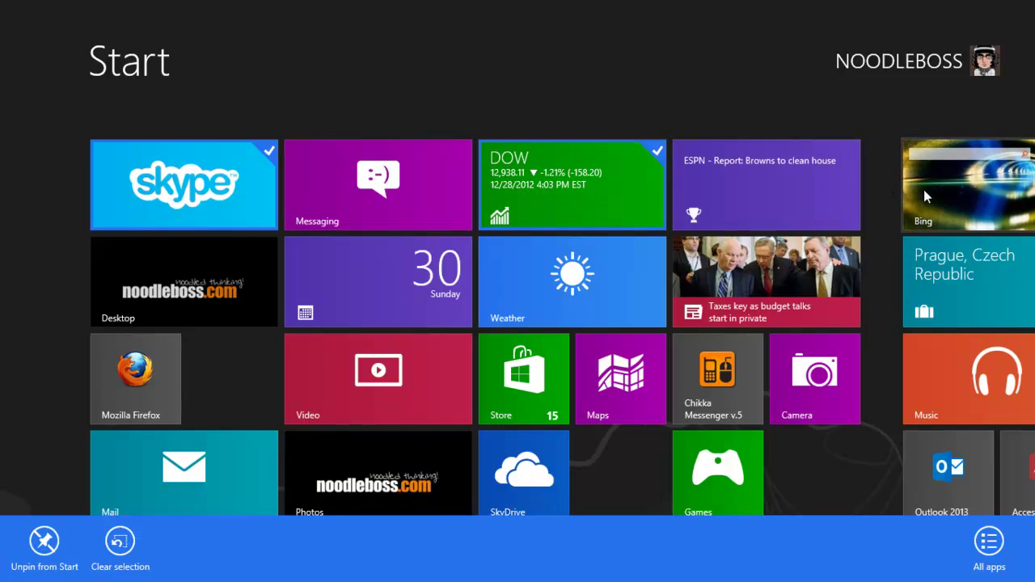
pyautogui.rightClick(122, 178)
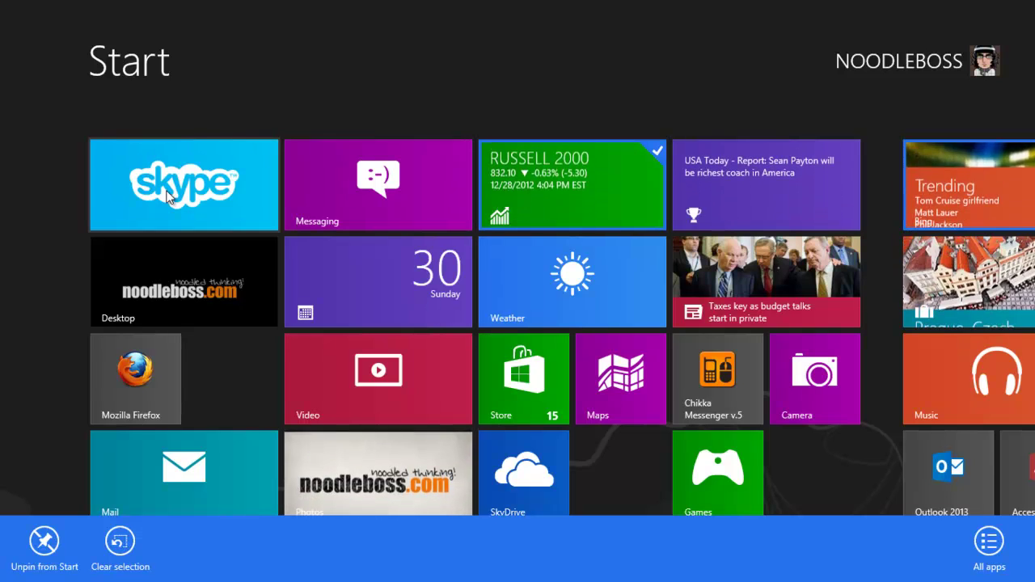
pyautogui.rightClick(144, 167)
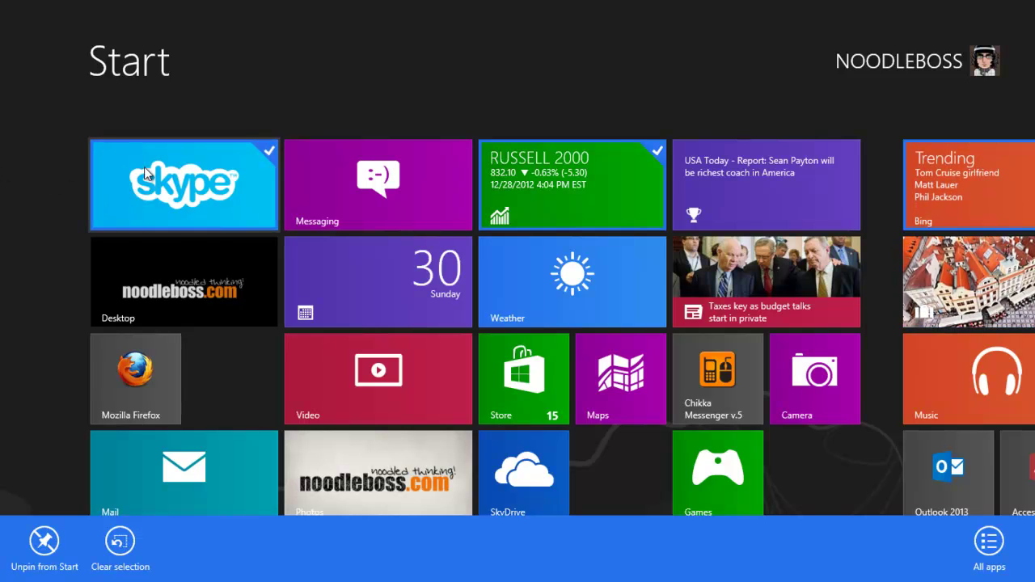
pyautogui.press('super')
pyautogui.click(12, 570)
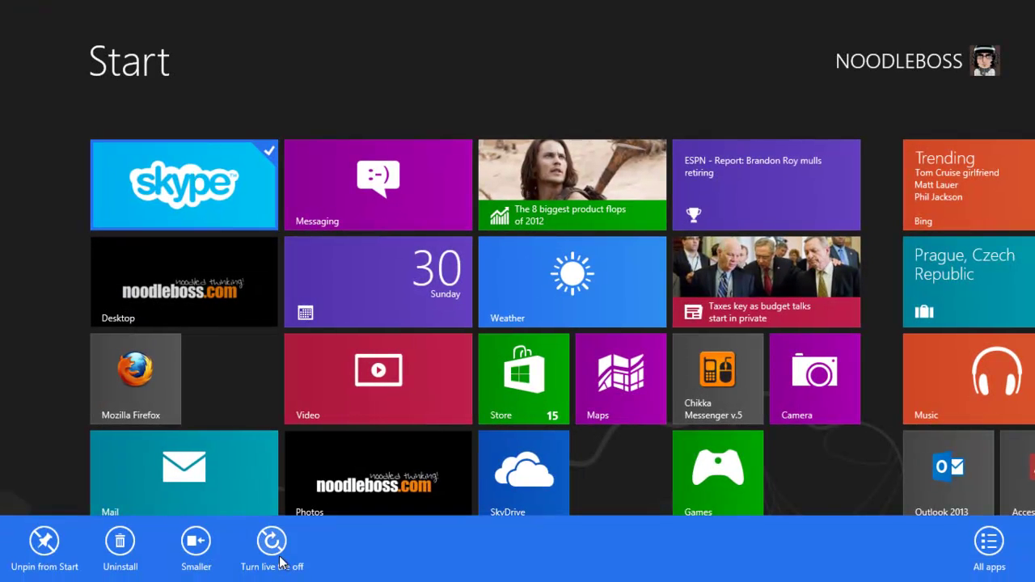
# Turn the Skype tile's live updates off and on again
pyautogui.click(278, 548)
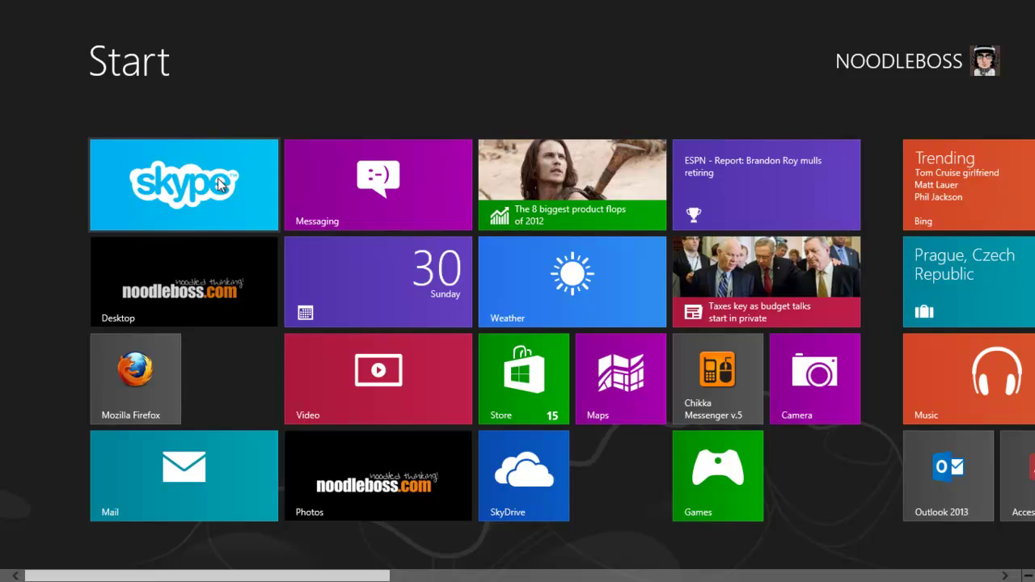
pyautogui.rightClick(142, 176)
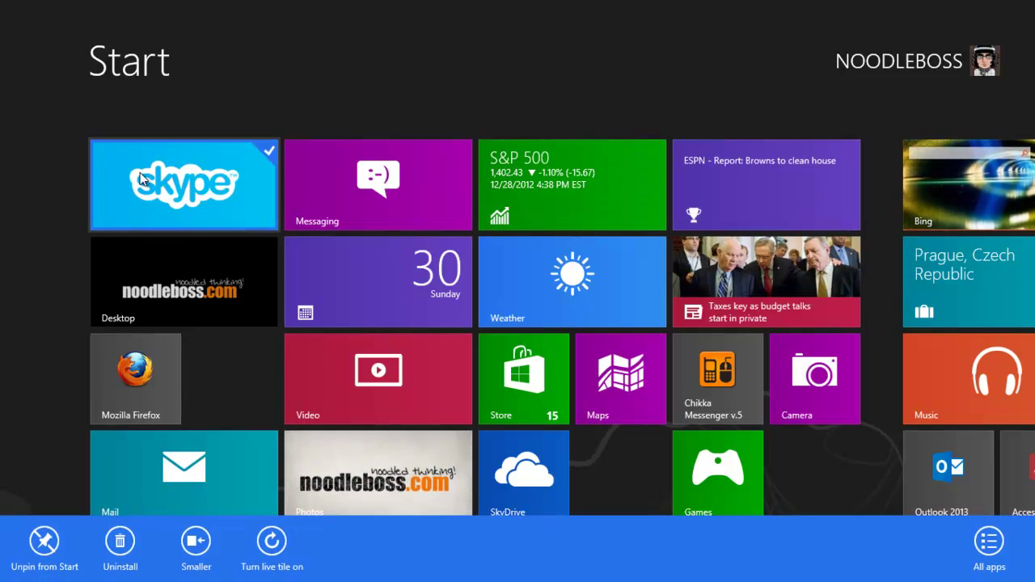
pyautogui.click(284, 540)
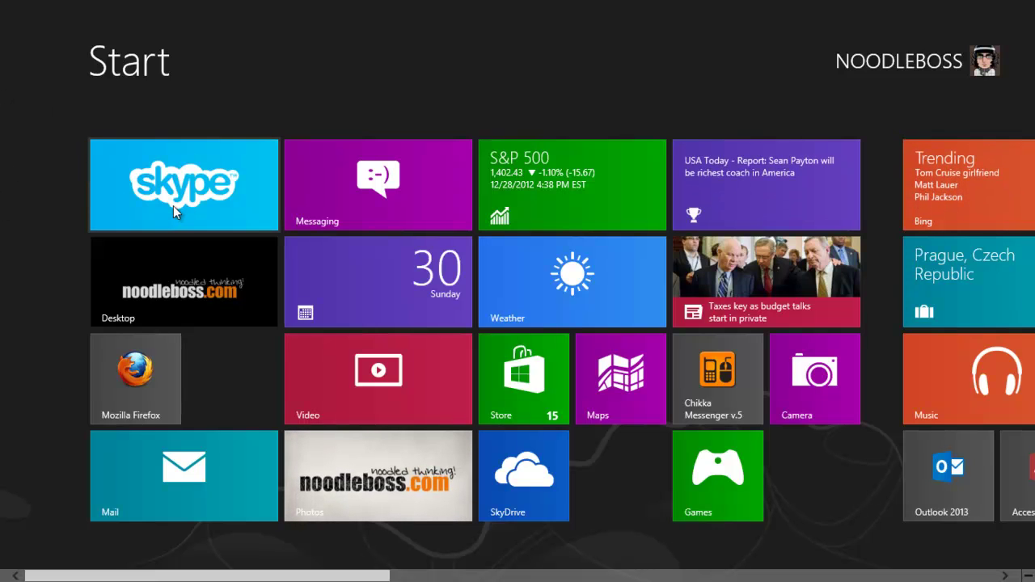
# Turn the News tile's live updates off and on again
pyautogui.rightClick(700, 285)
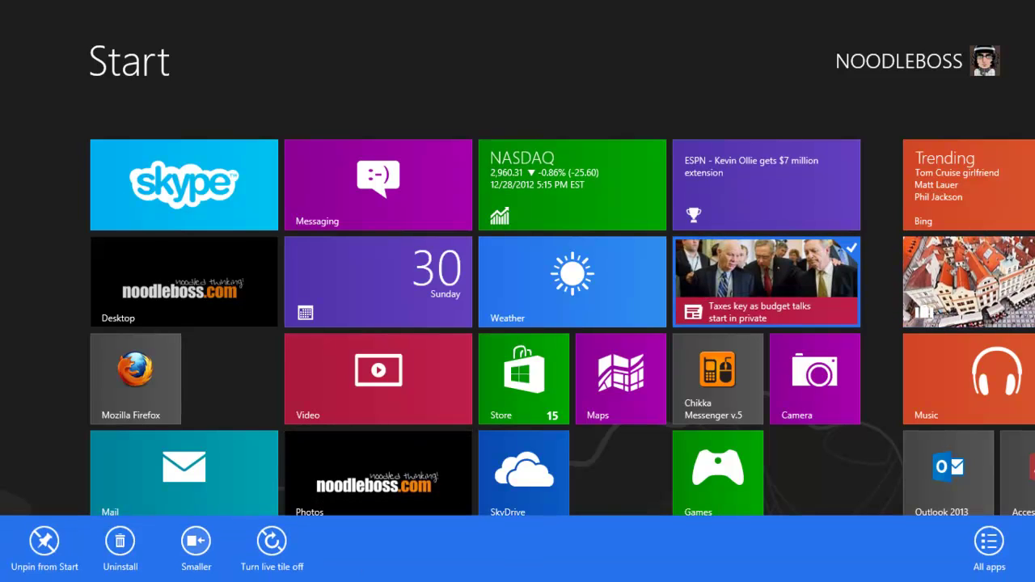
pyautogui.click(275, 543)
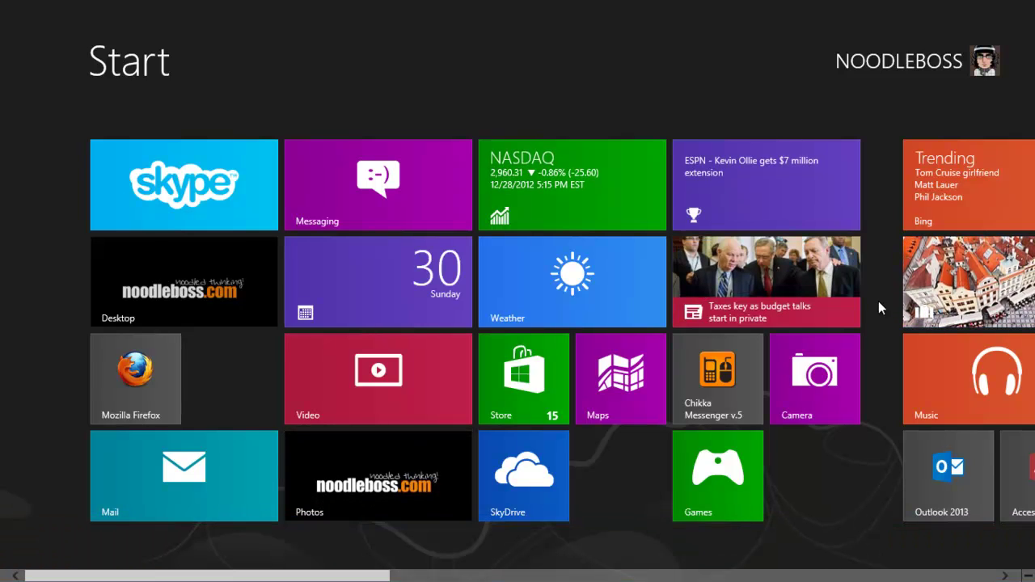
pyautogui.rightClick(764, 277)
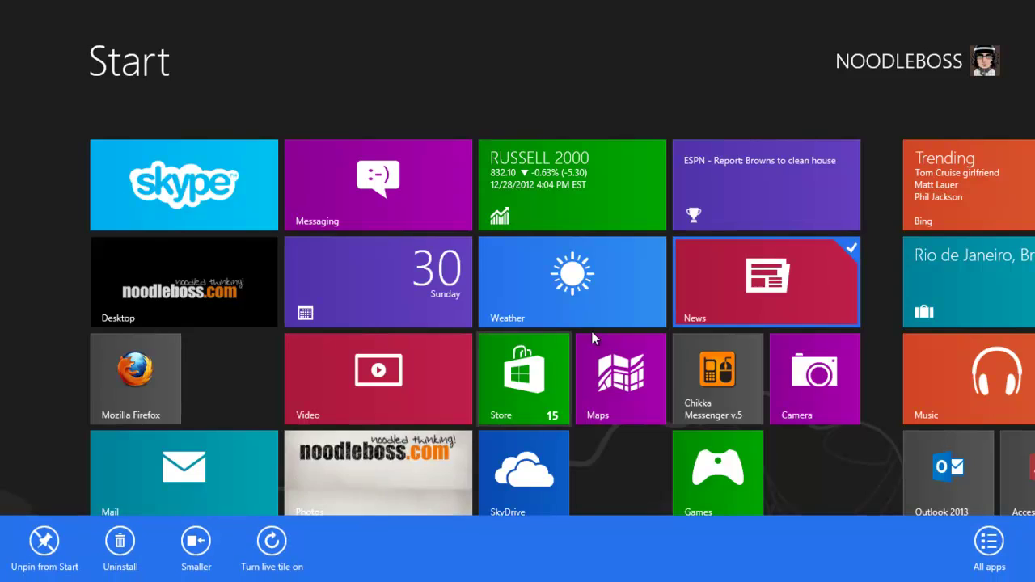
pyautogui.click(272, 544)
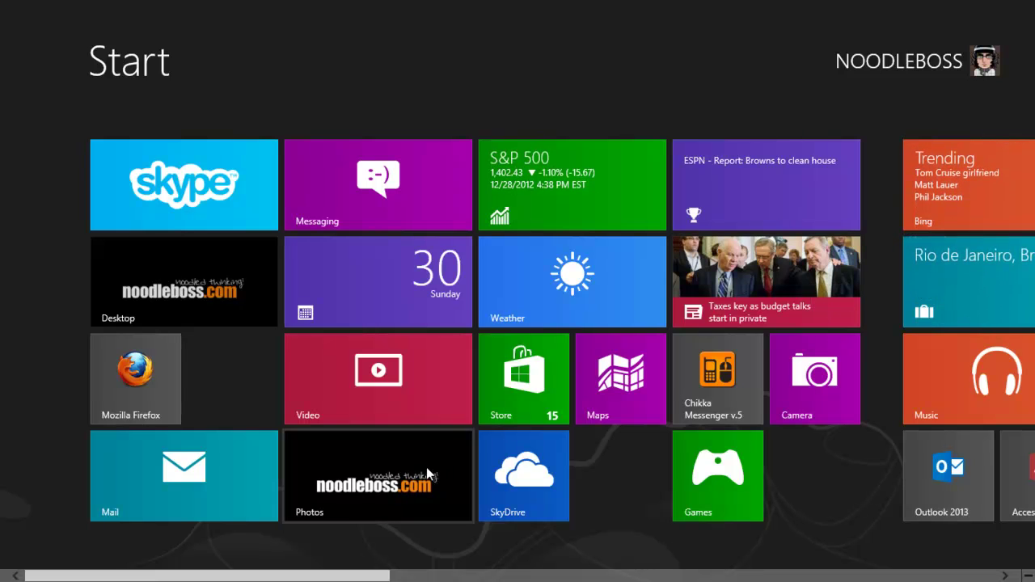
pyautogui.moveTo(409, 367); pyautogui.dragTo(408, 414)
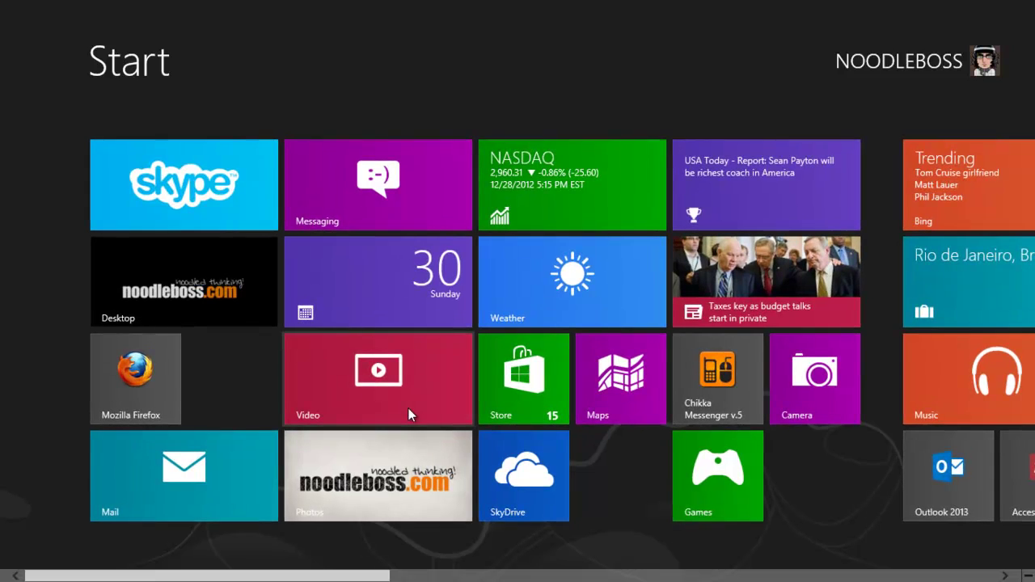
# Select the Chikka Messenger, News and Calendar tiles together, and clear the multiple selection
pyautogui.scroll(-2, 485, 404)
pyautogui.rightClick(555, 367)
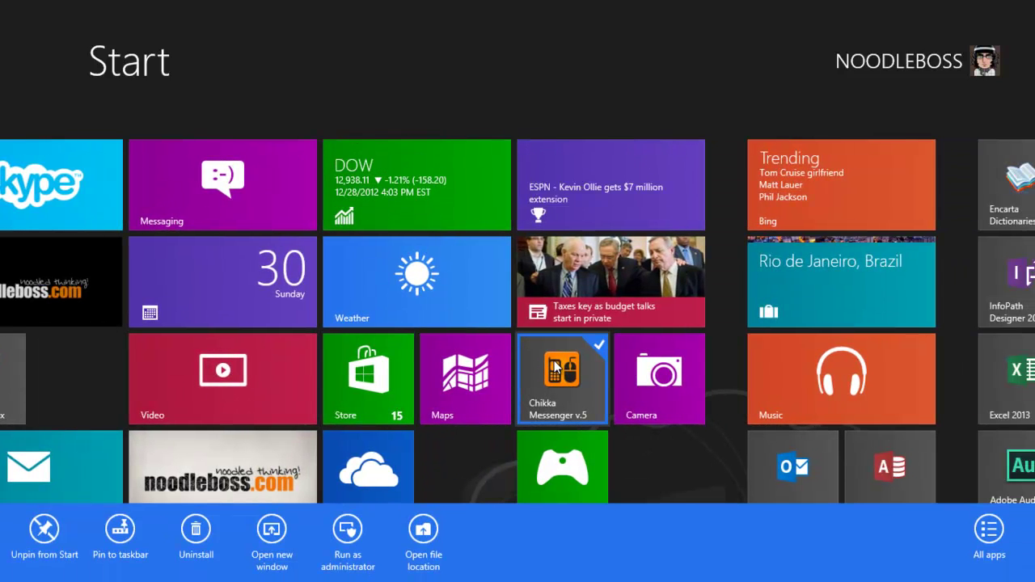
pyautogui.rightClick(554, 287)
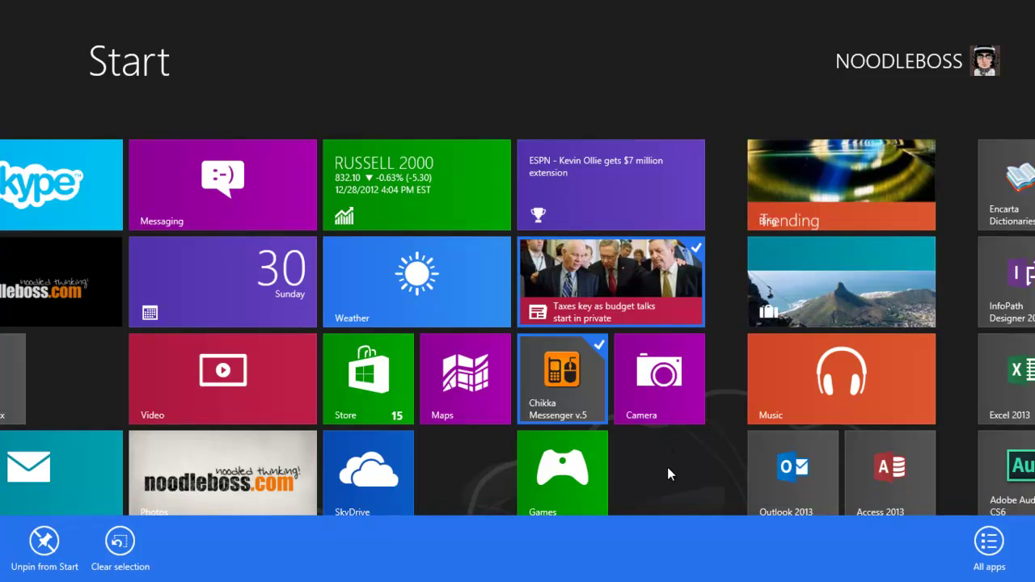
pyautogui.scroll(2, 24, 296)
pyautogui.rightClick(324, 296)
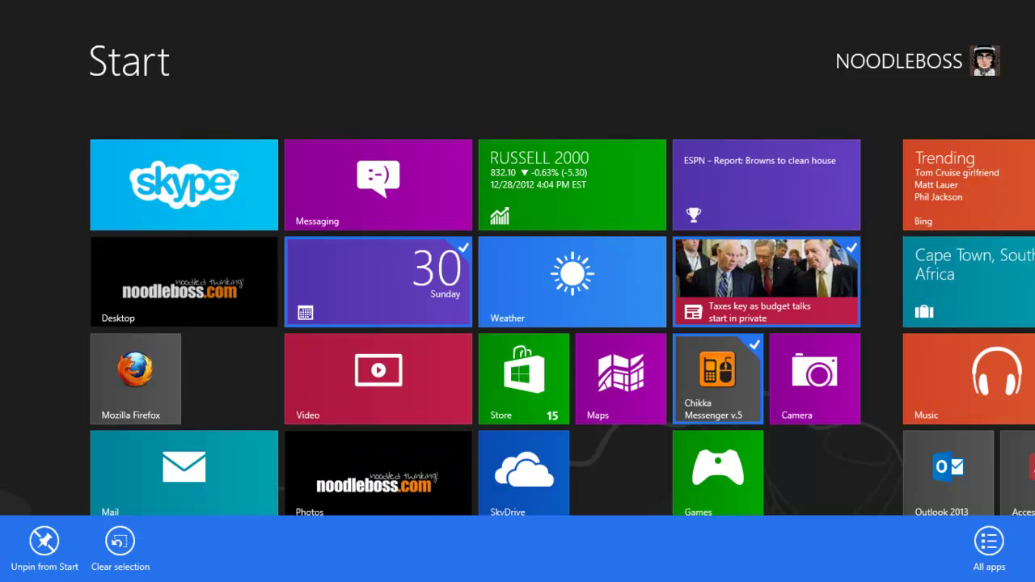
pyautogui.click(203, 287)
pyautogui.click(11, 560)
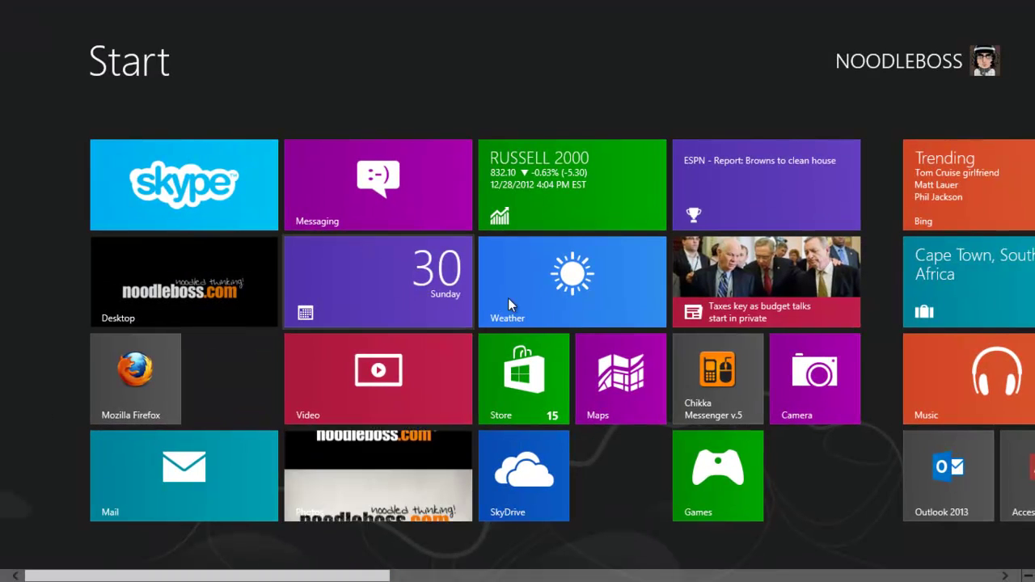
# Show the available commands for the Calendar, Mozilla Firefox and SkyDrive tiles one after another, deselecting each tile
pyautogui.rightClick(358, 270)
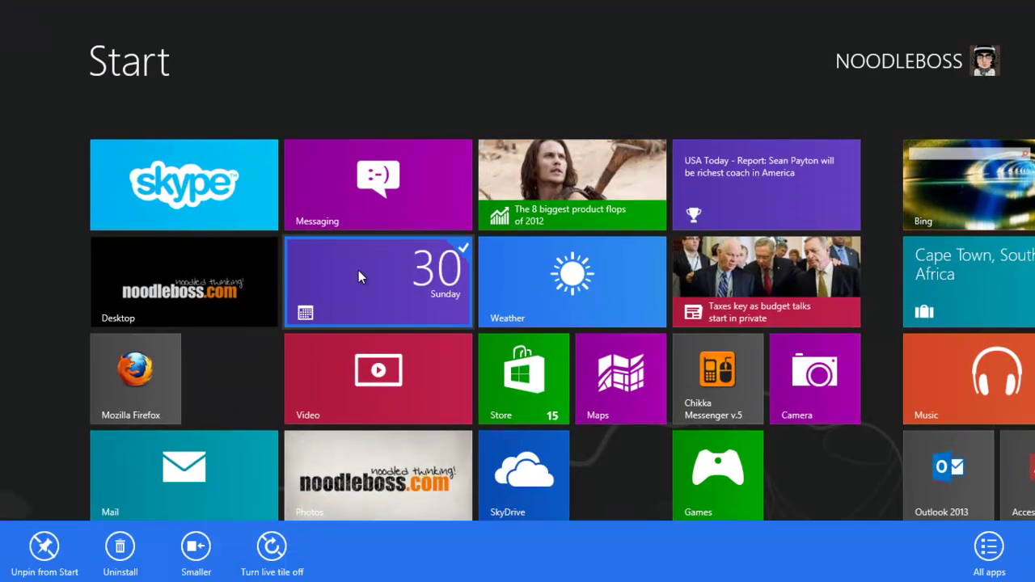
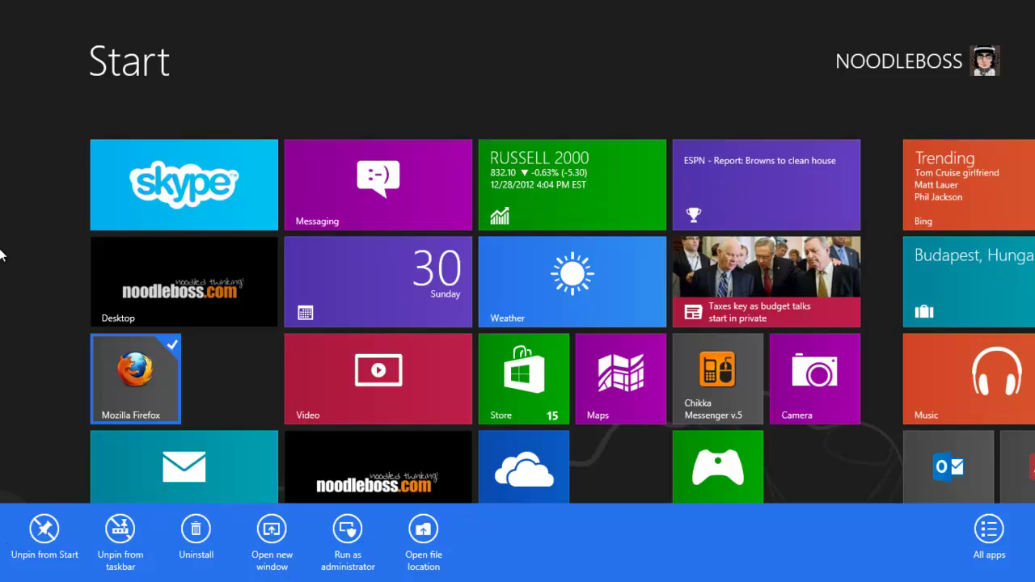
pyautogui.scroll(-2, 2, 254)
pyautogui.scroll(2, 2, 255)
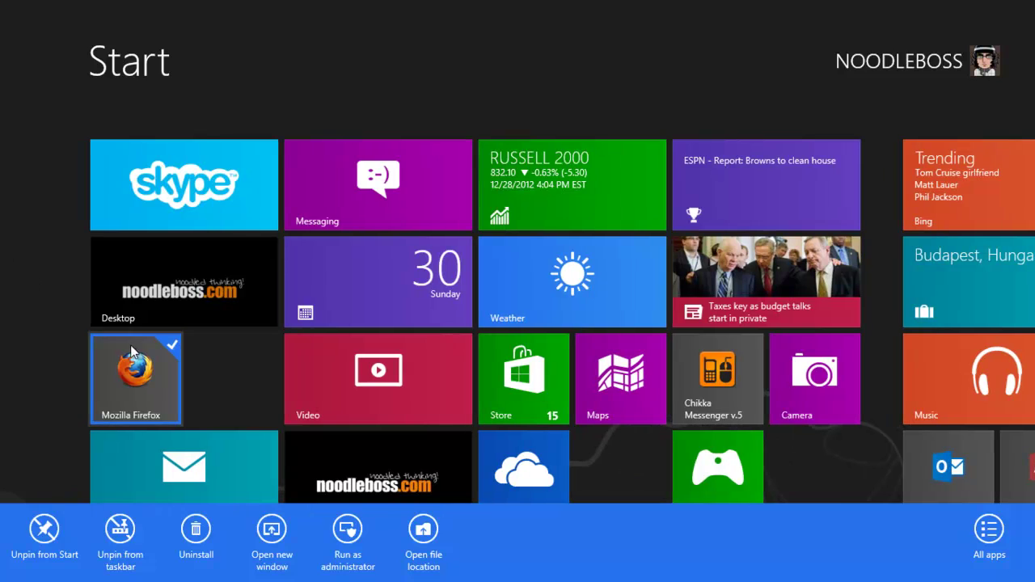
pyautogui.rightClick(132, 353)
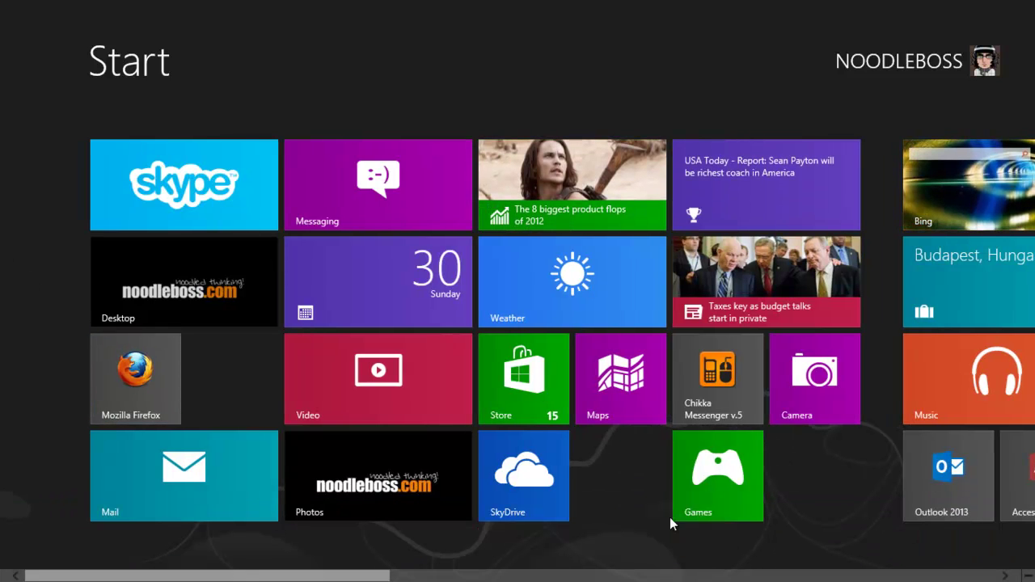
pyautogui.rightClick(526, 485)
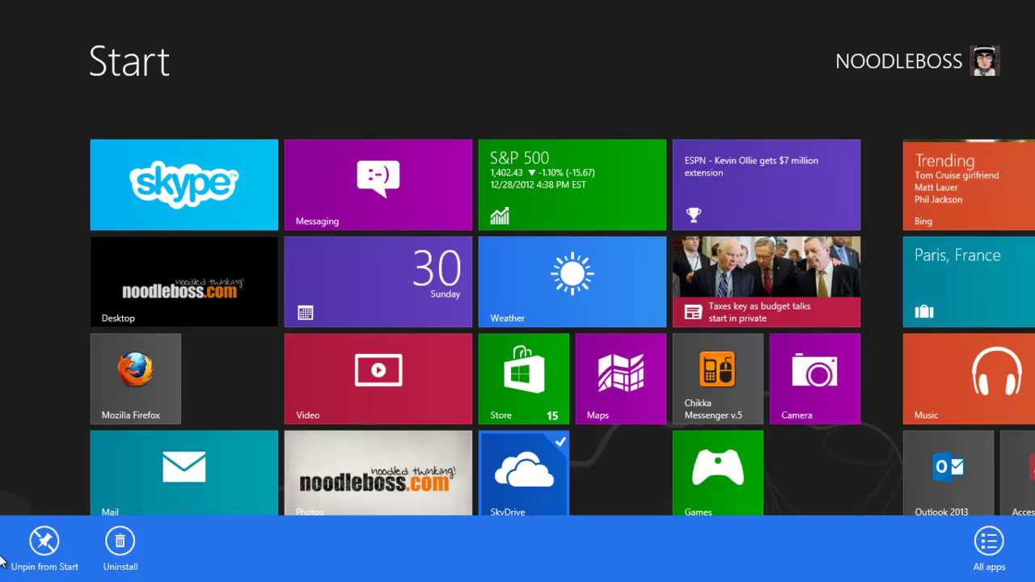
pyautogui.press('Escape')
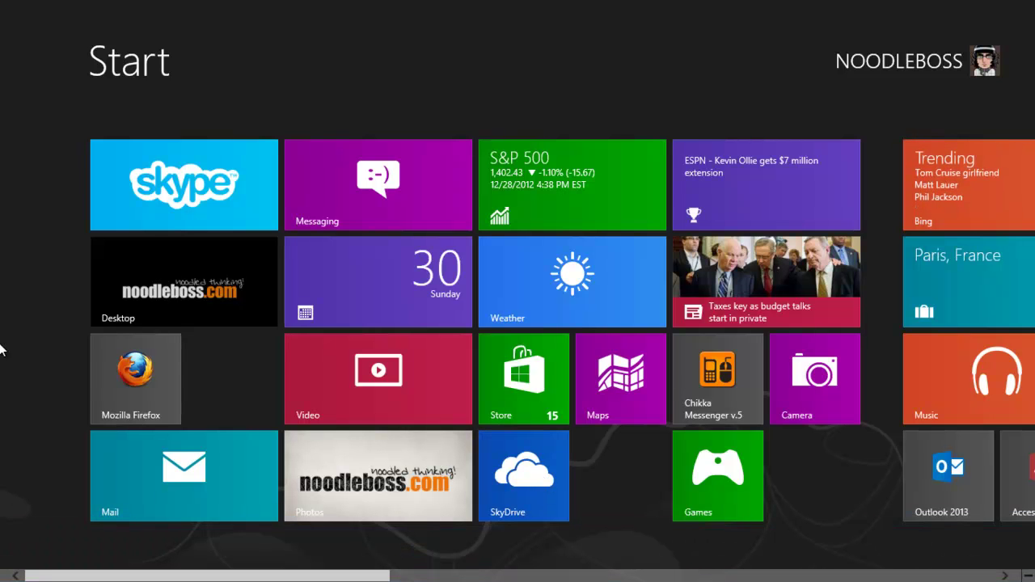
# Show the commands available for empty space and for the WinZip tile in the last tile group, and dismiss them
pyautogui.scroll(-5, 0, 343)
pyautogui.scroll(-5, 0, 343)
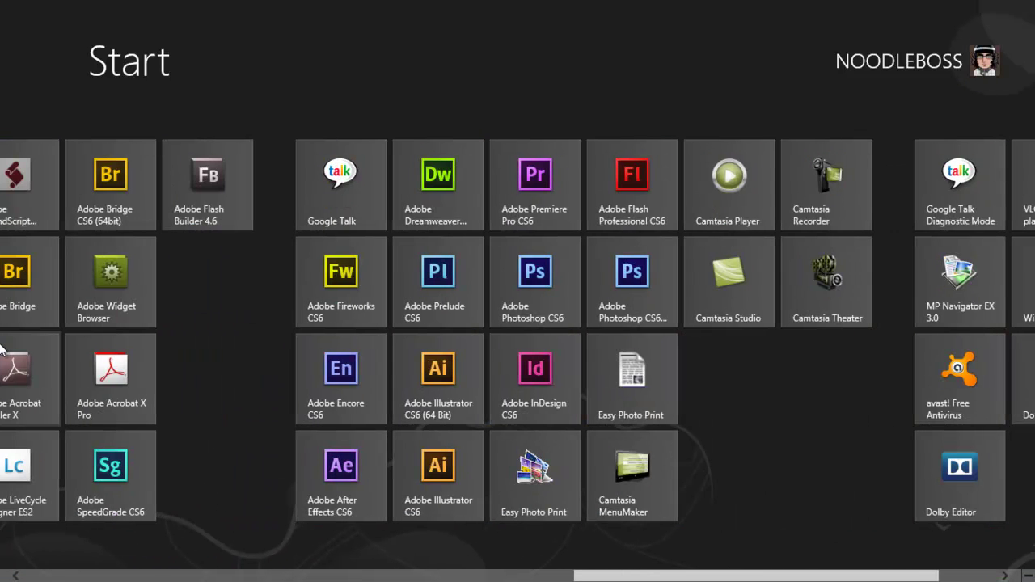
pyautogui.scroll(-2, 2, 347)
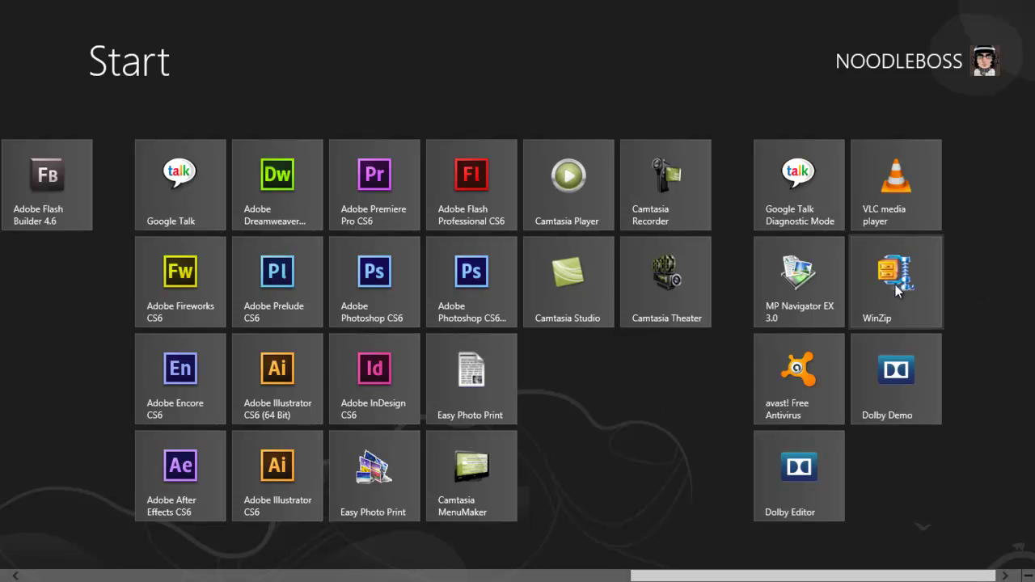
pyautogui.rightClick(654, 386)
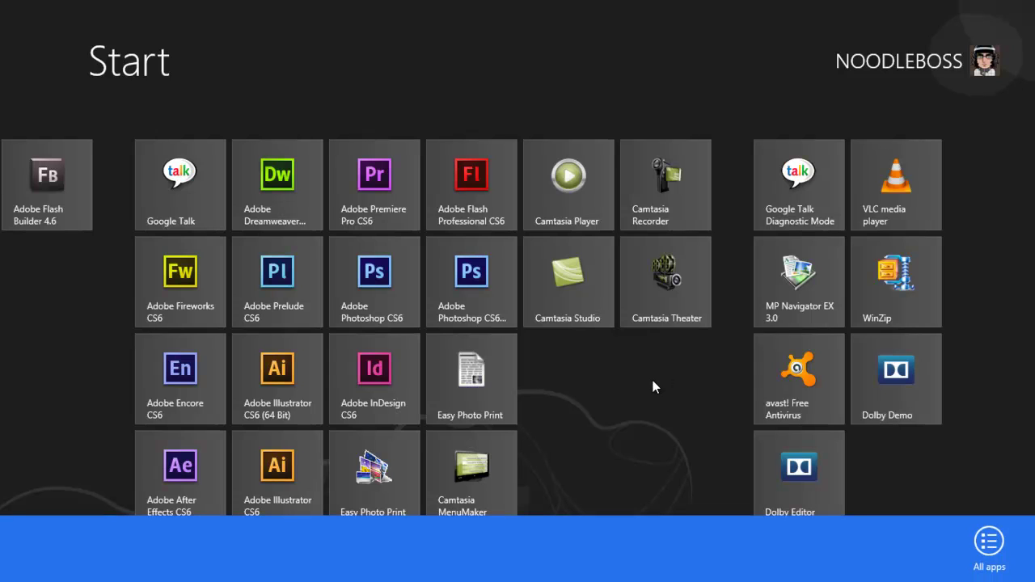
pyautogui.rightClick(653, 386)
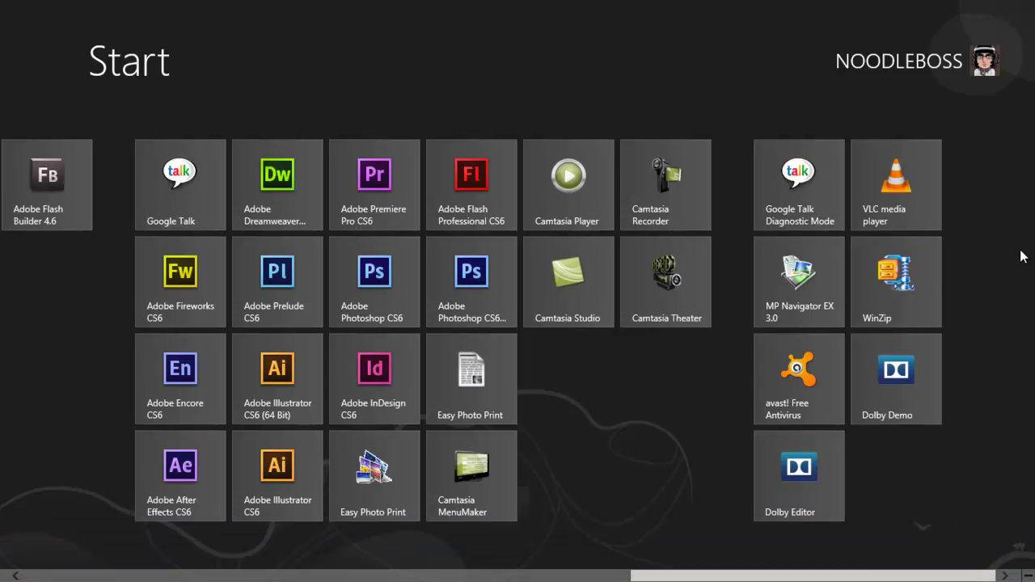
pyautogui.rightClick(912, 281)
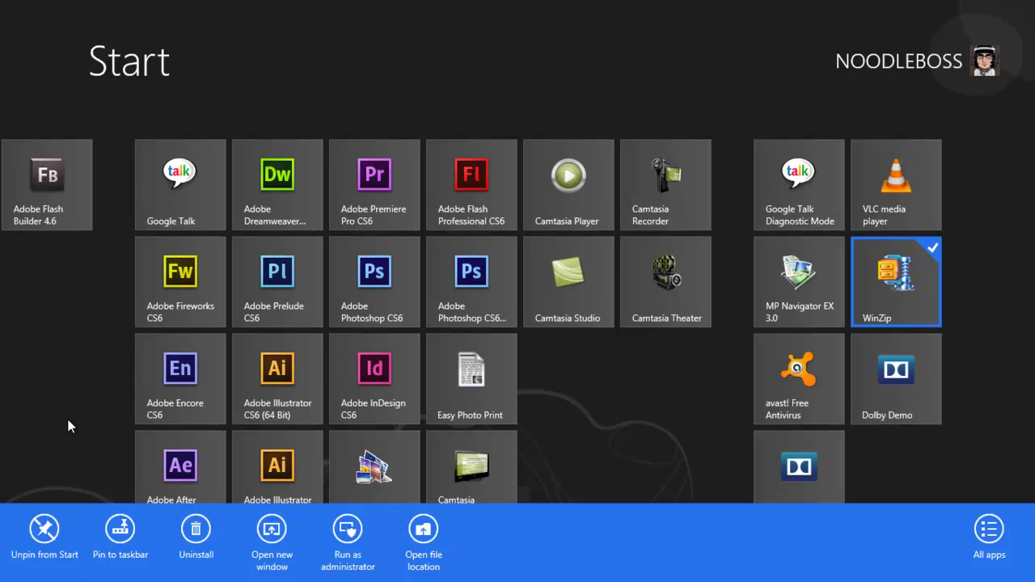
pyautogui.rightClick(895, 282)
# View the desktop taskbar, pin WinZip to it from the Start screen, and return to the desktop
pyautogui.scroll(5, 0, 441)
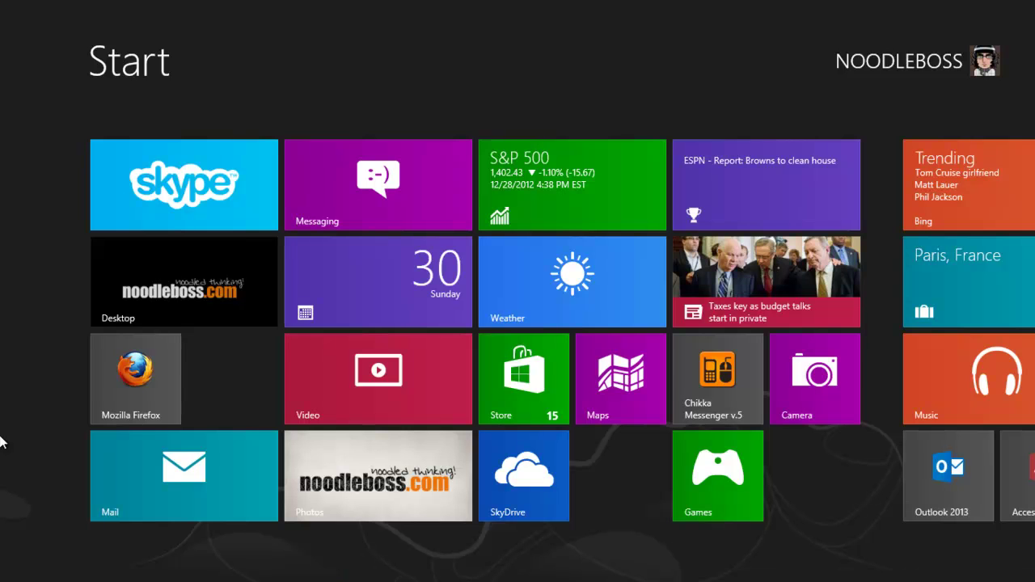
pyautogui.click(169, 270)
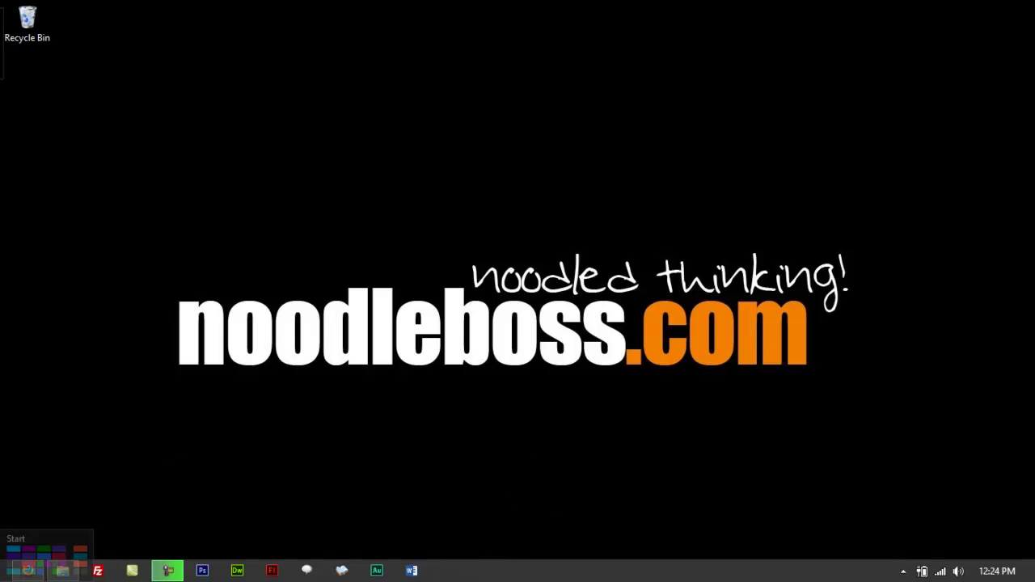
pyautogui.click(4, 578)
pyautogui.hscroll(10, 994, 463)
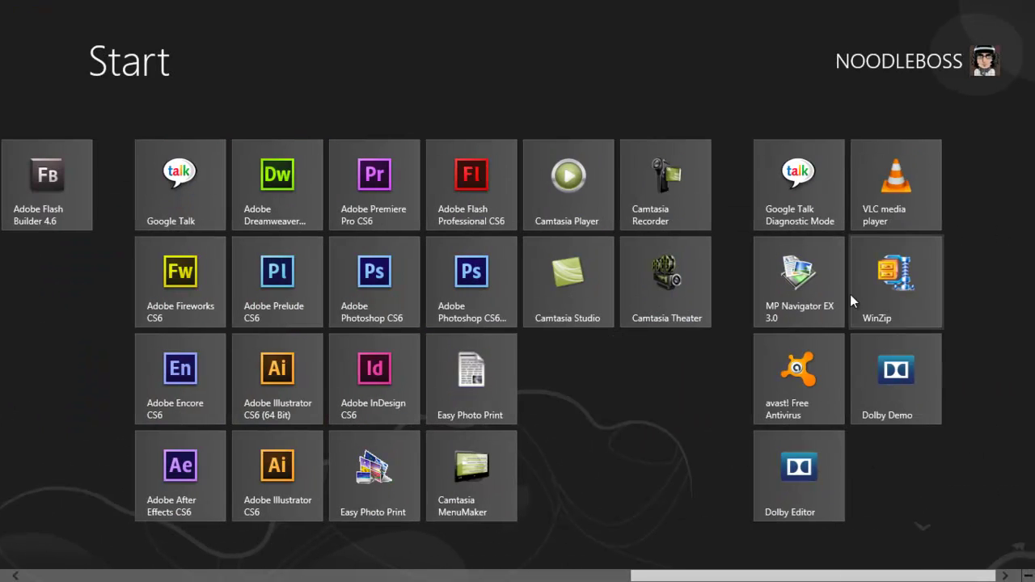
pyautogui.rightClick(895, 280)
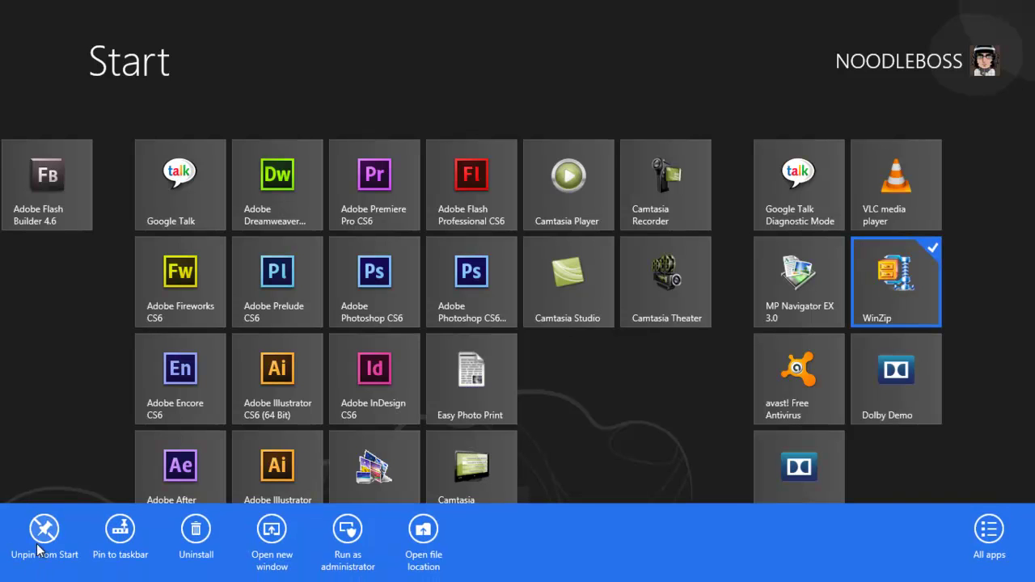
pyautogui.click(119, 547)
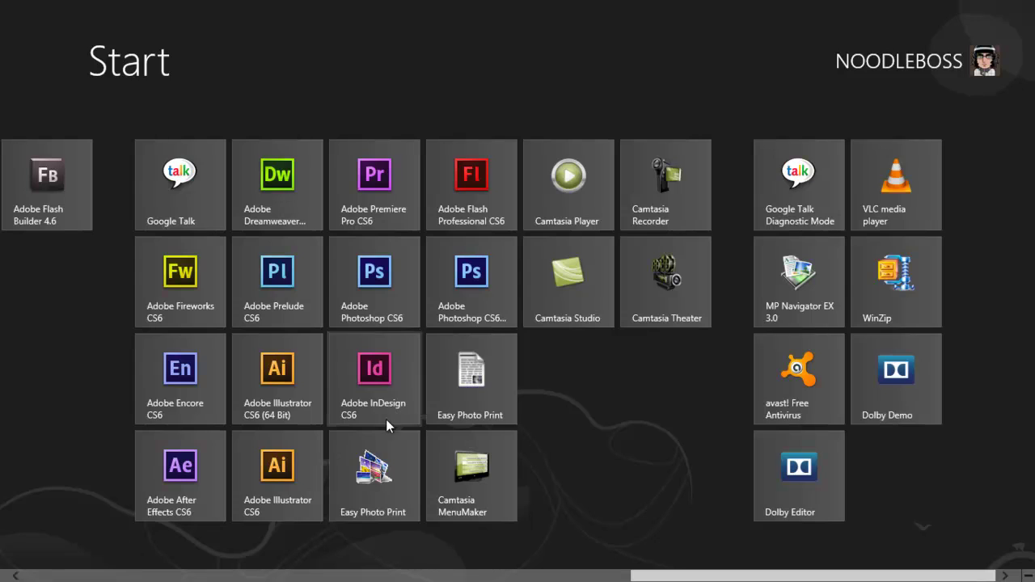
pyautogui.press('super')
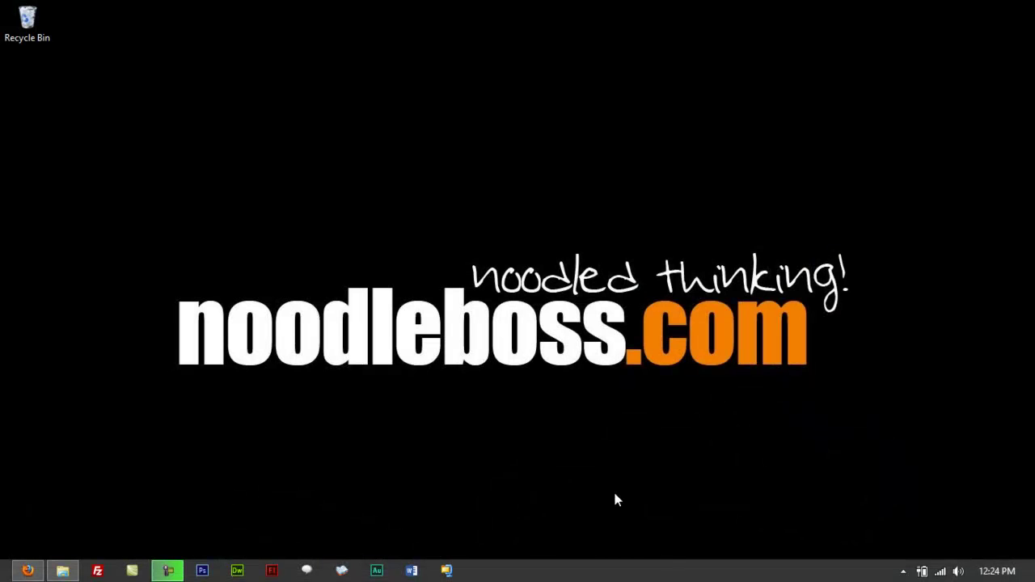
# Unpin WinZip from the desktop taskbar and return to the Start screen
pyautogui.rightClick(447, 572)
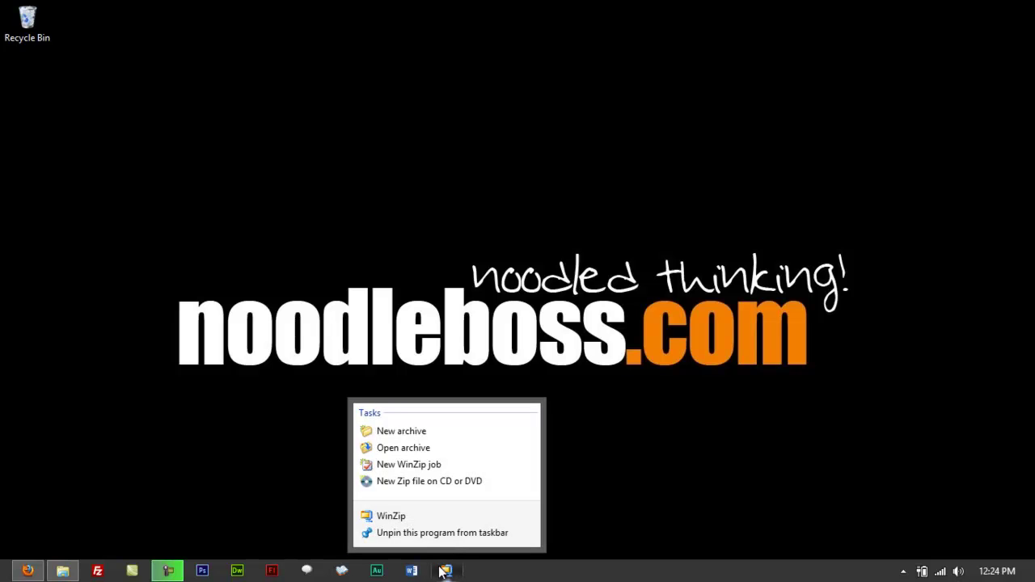
pyautogui.click(406, 534)
pyautogui.press('super')
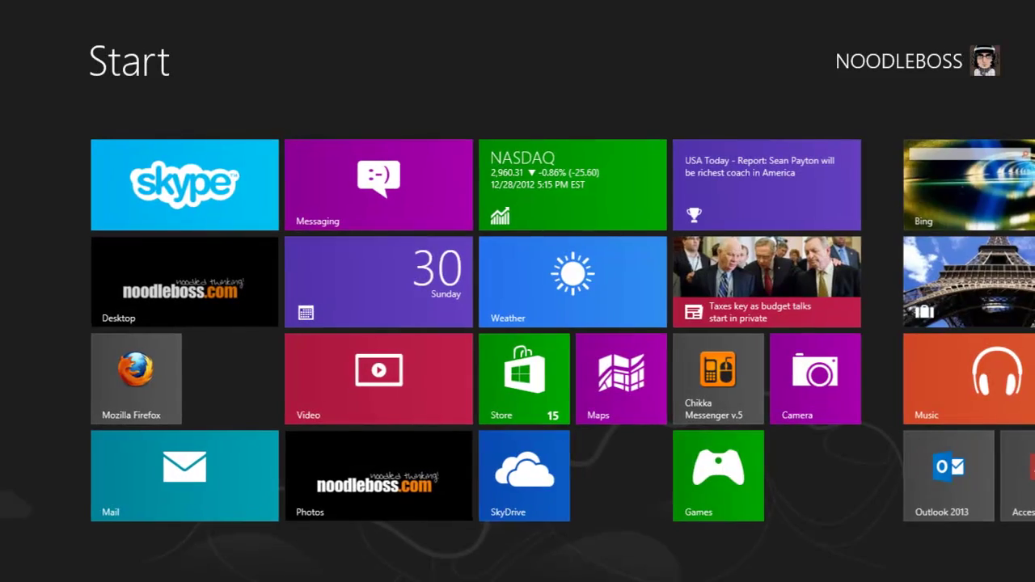
# Unpin the WinZip tile in the last tile group from the Start screen
pyautogui.scroll(-10, 734, 435)
pyautogui.rightClick(900, 279)
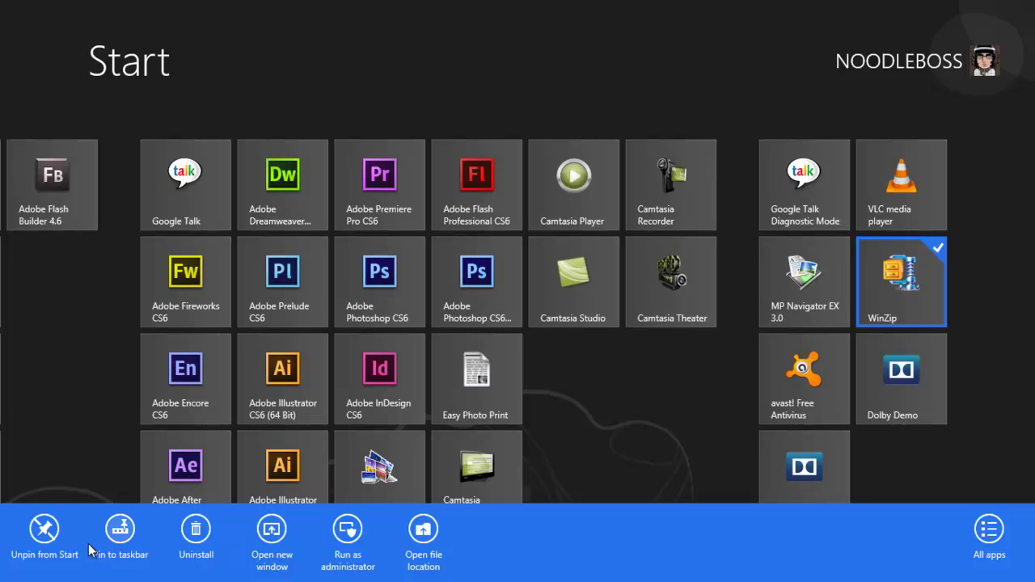
pyautogui.click(47, 546)
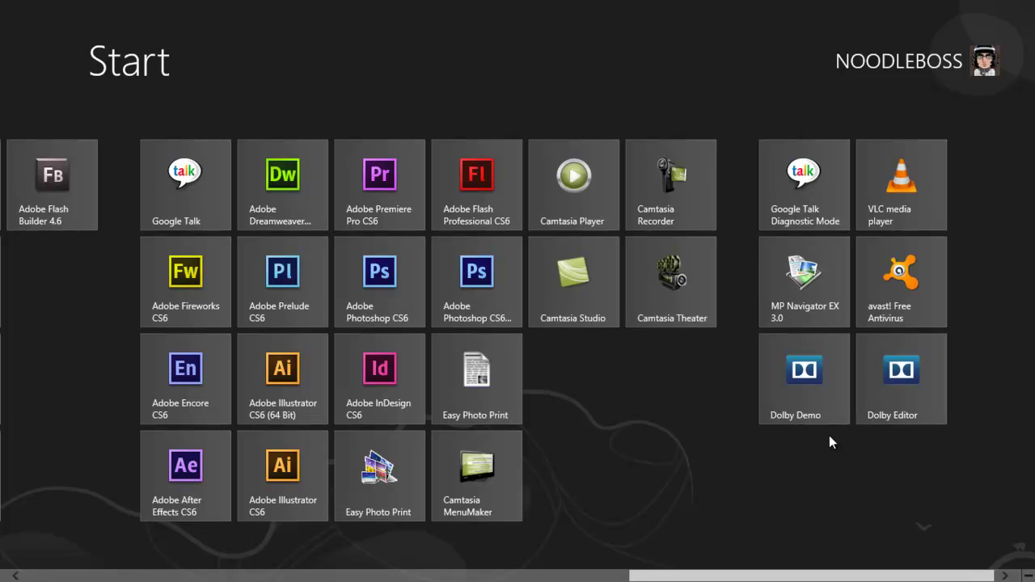
pyautogui.scroll(10, 829, 435)
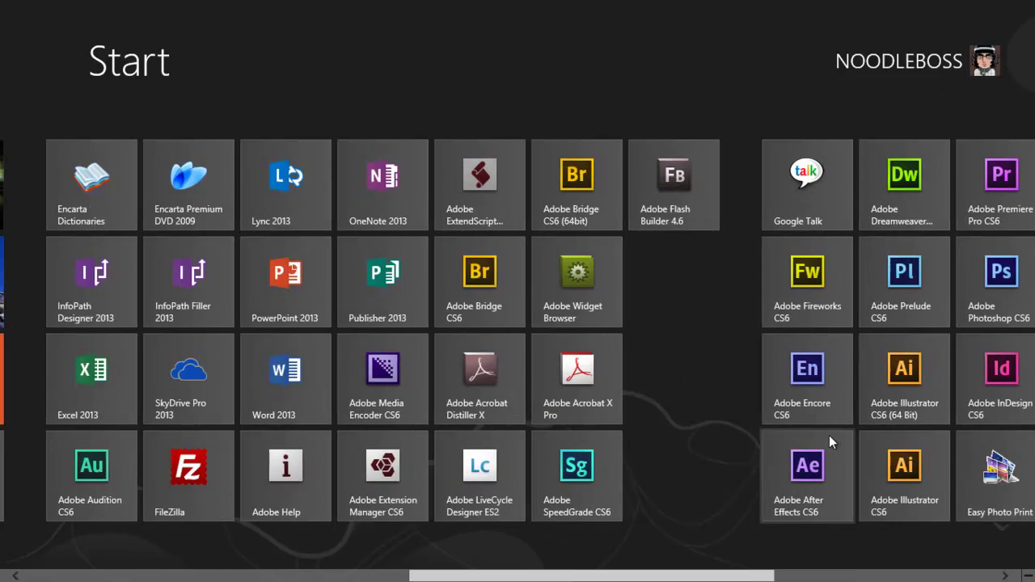
pyautogui.scroll(-5, 828, 435)
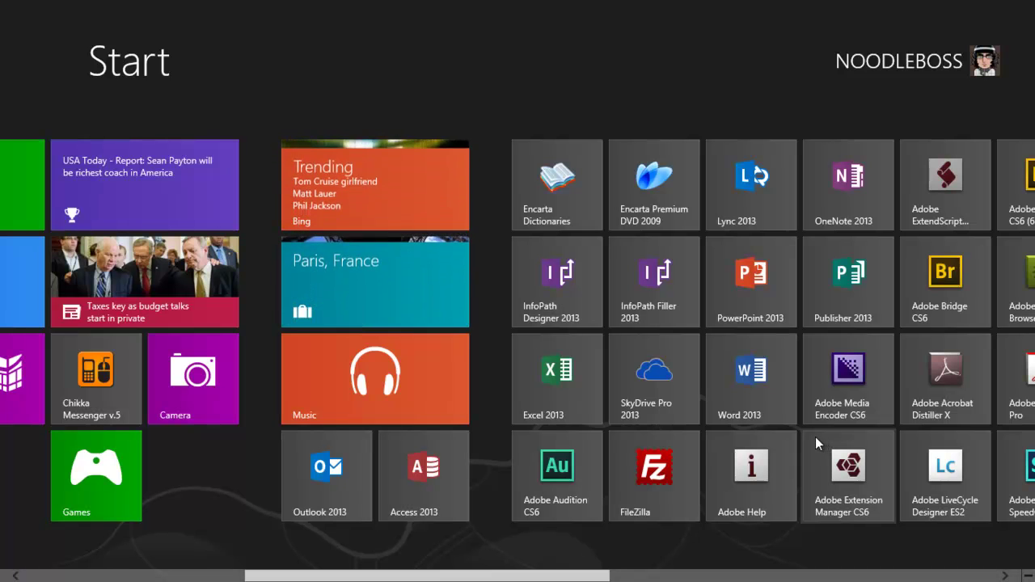
pyautogui.scroll(-2, 814, 436)
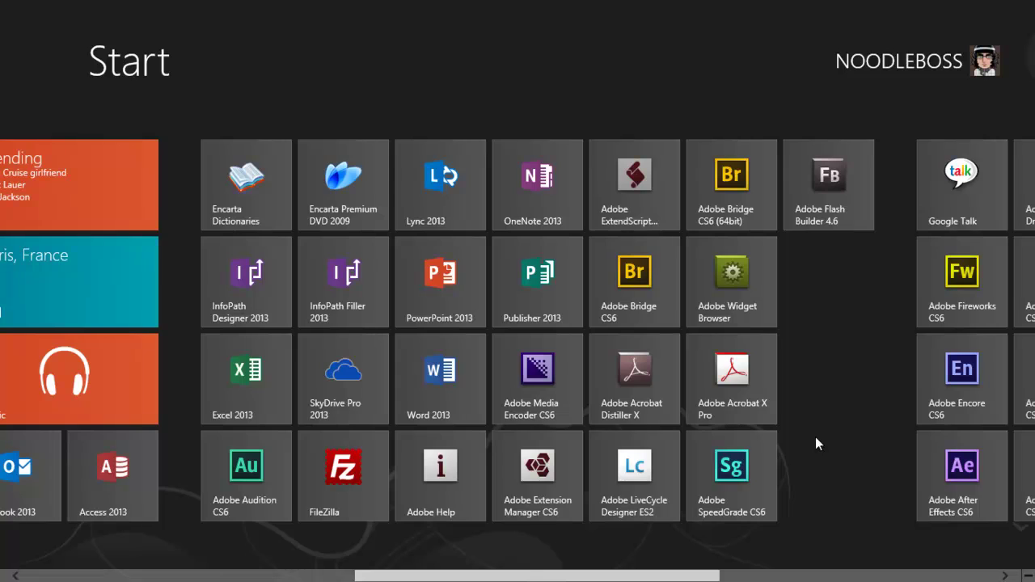
pyautogui.scroll(4, 815, 436)
pyautogui.scroll(4, 814, 437)
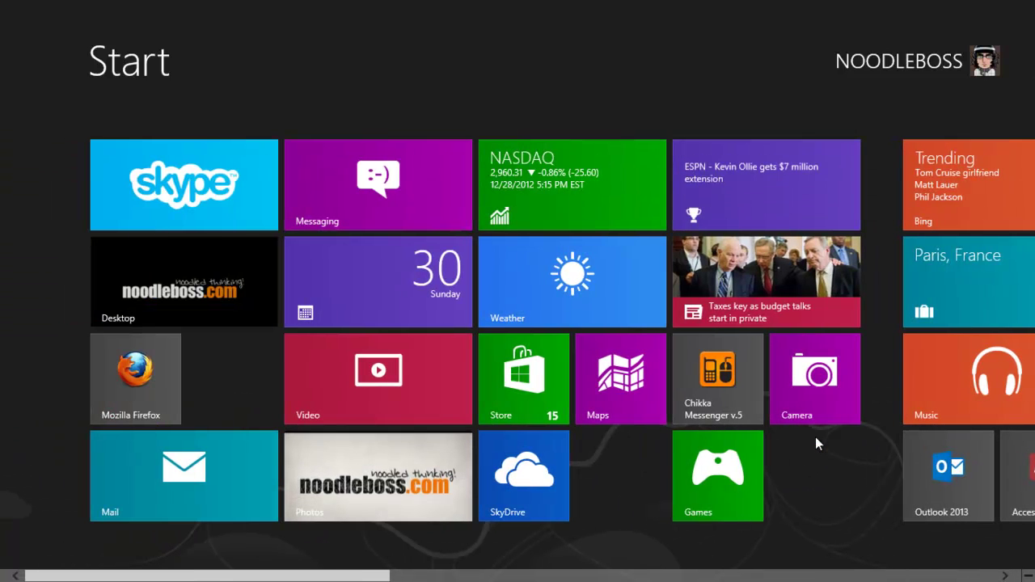